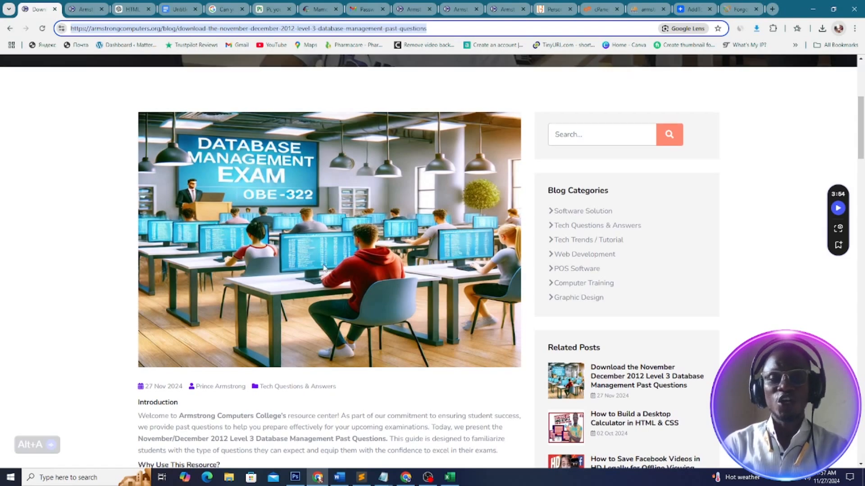
Read the past-questions blog post from its introduction through the usage steps to the Section A questions
scroll(353, 250, up, 3)
scroll(354, 260, down, 3)
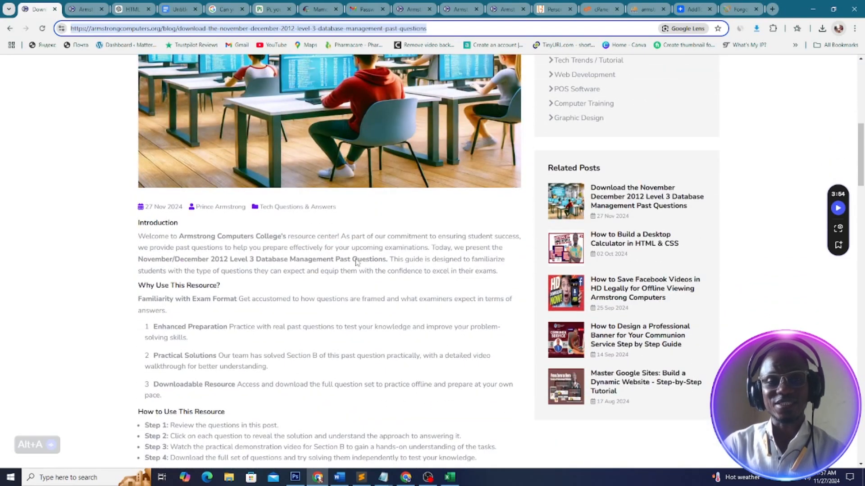
scroll(354, 257, down, 3)
scroll(354, 251, up, 3)
scroll(391, 227, down, 5)
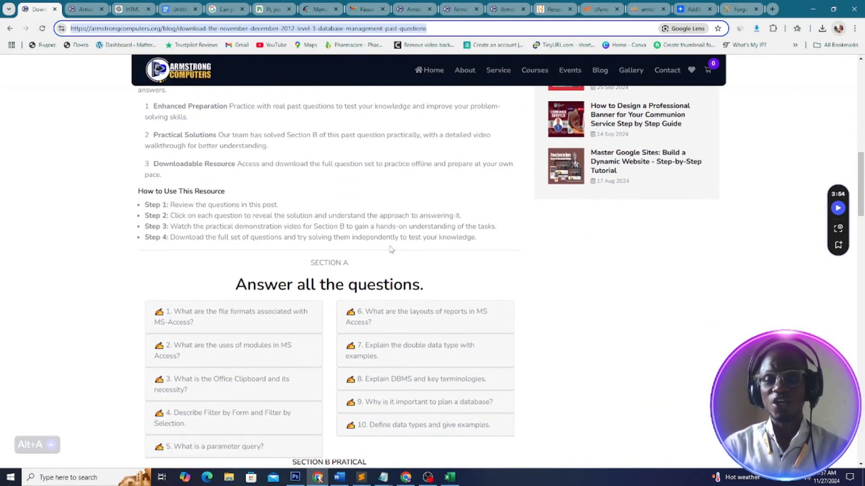
scroll(387, 238, down, 3)
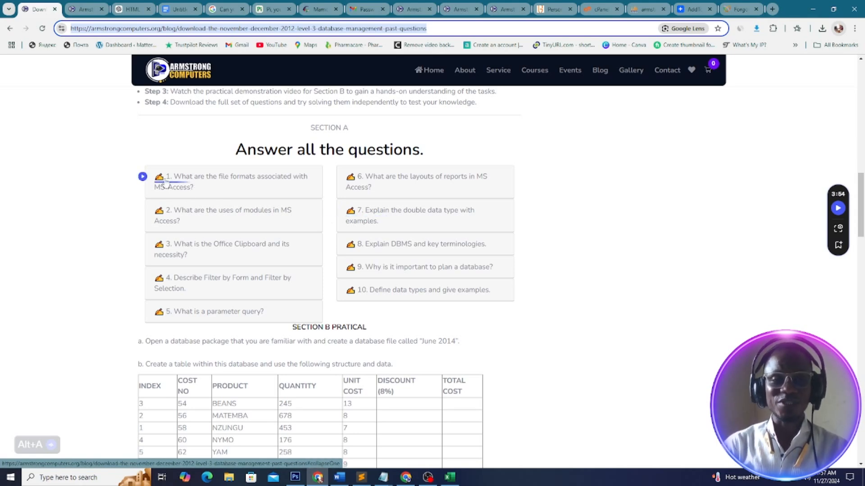
Reveal and hide the answer to question 1 in Section A, and reveal the answer to question 10
click(194, 178)
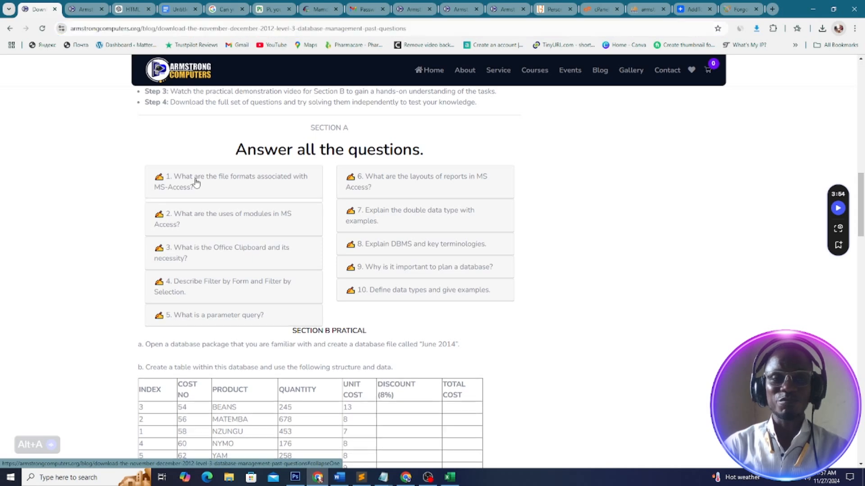
click(202, 179)
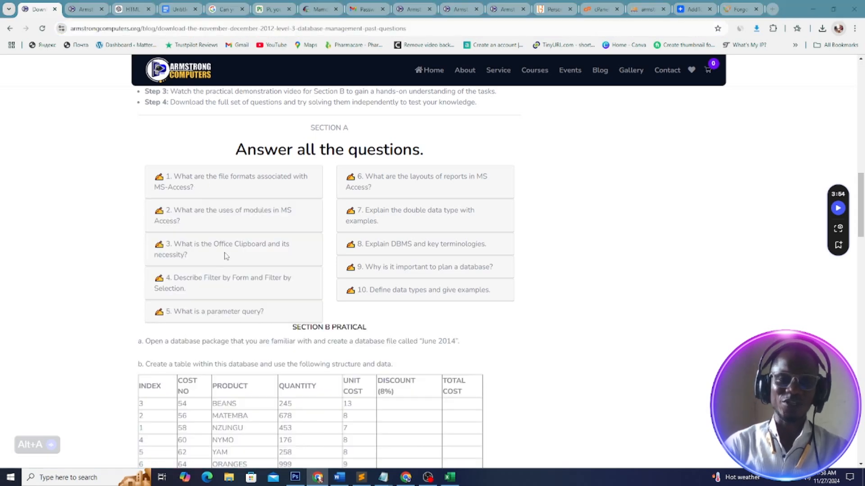
scroll(234, 282, down, 4)
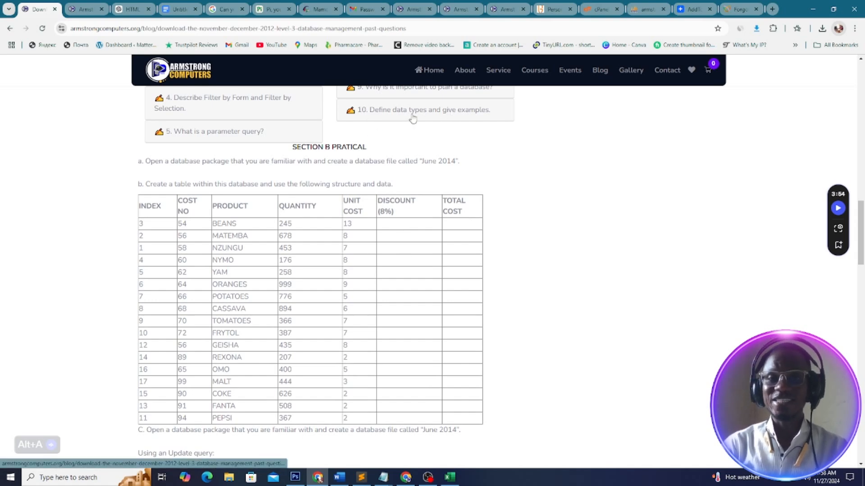
click(455, 112)
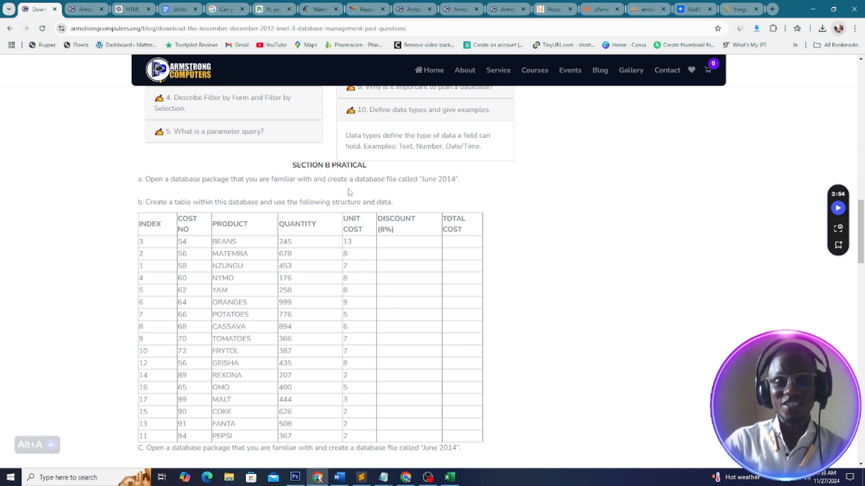
Review the Section A questions and the Section B practical task with its product table structure and data
scroll(350, 193, up, 5)
scroll(413, 263, down, 6)
scroll(383, 257, up, 4)
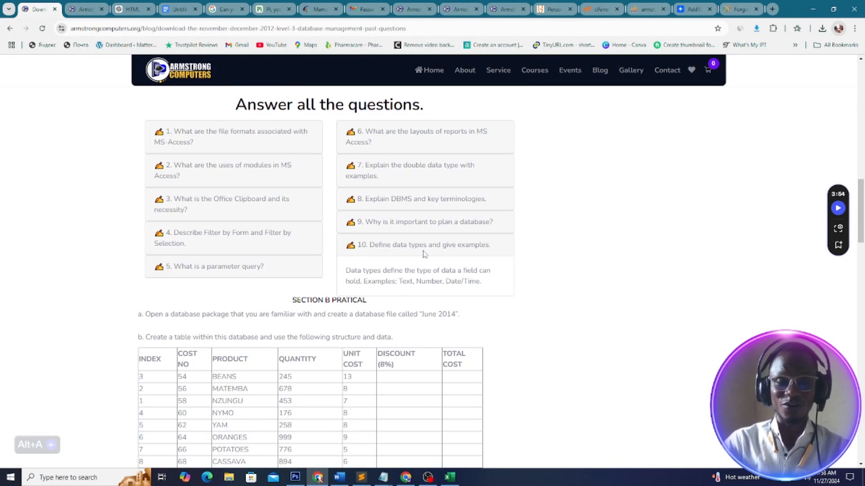
scroll(421, 255, down, 3)
scroll(419, 258, down, 1)
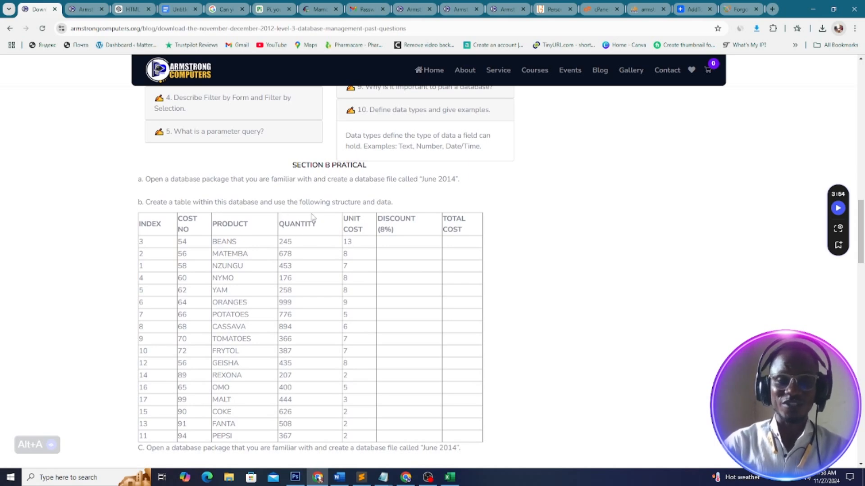
scroll(376, 262, down, 2)
scroll(376, 265, down, 1)
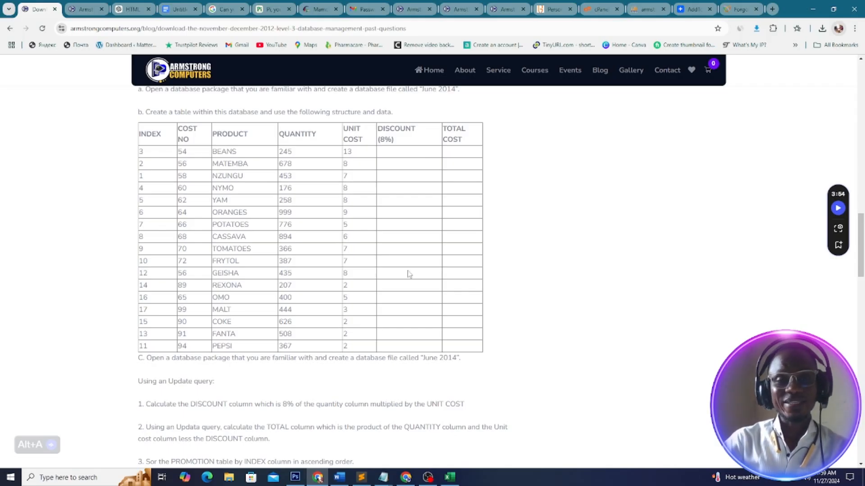
scroll(393, 287, up, 2)
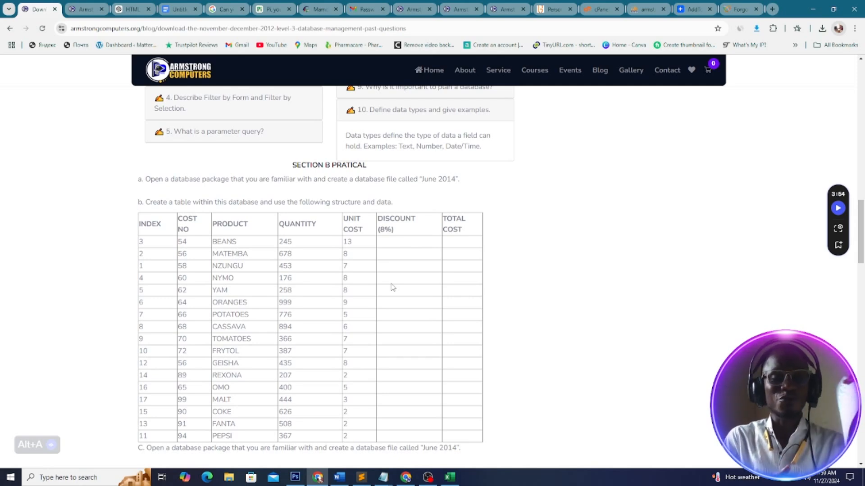
Examine the download section for the full question set and return to the Section B product table
scroll(392, 284, down, 9)
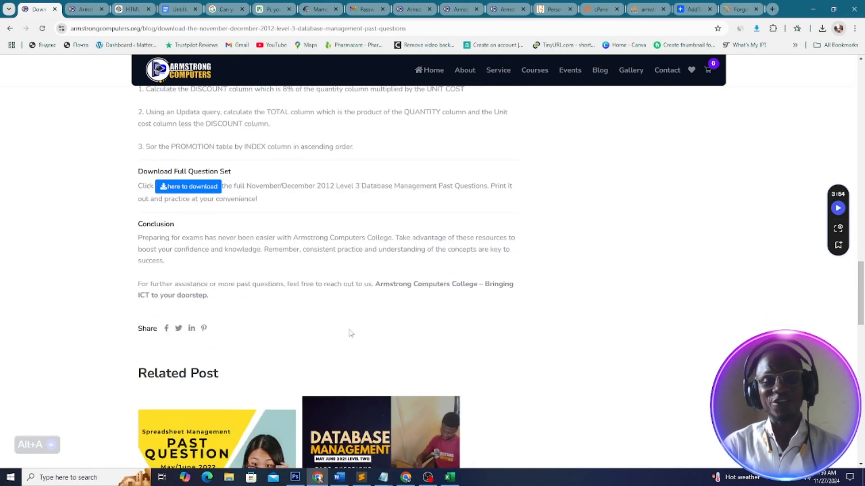
scroll(260, 295, up, 1)
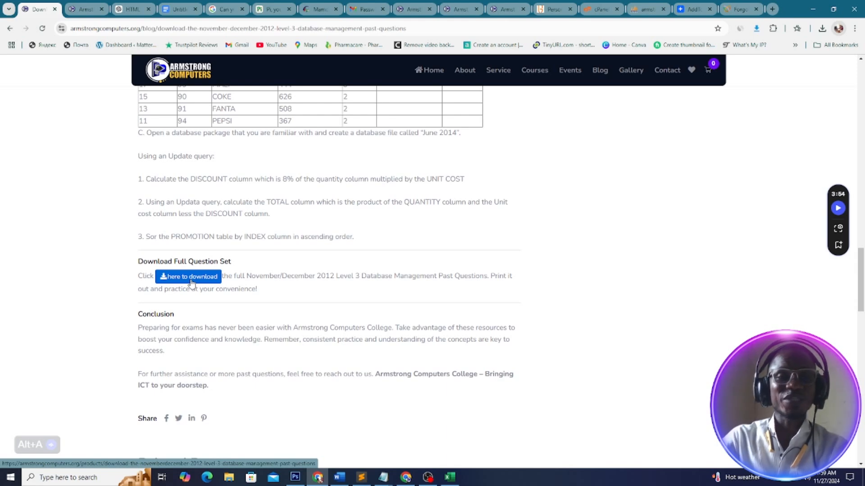
scroll(285, 283, up, 1)
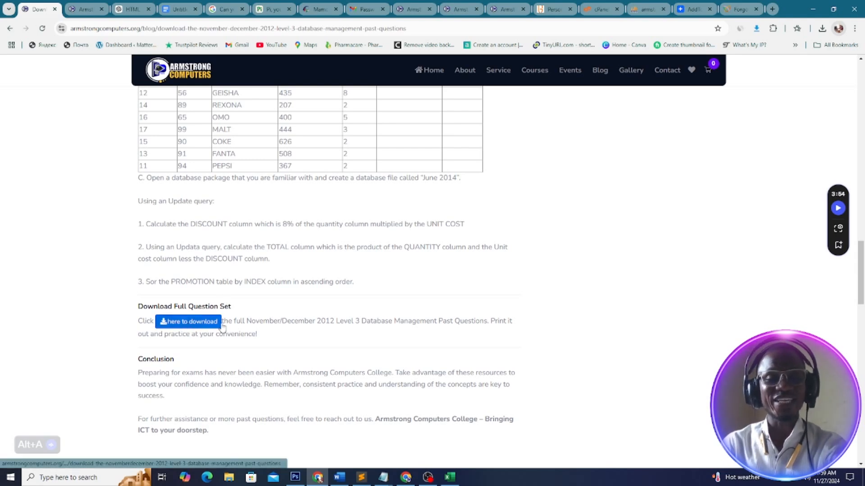
scroll(317, 312, up, 6)
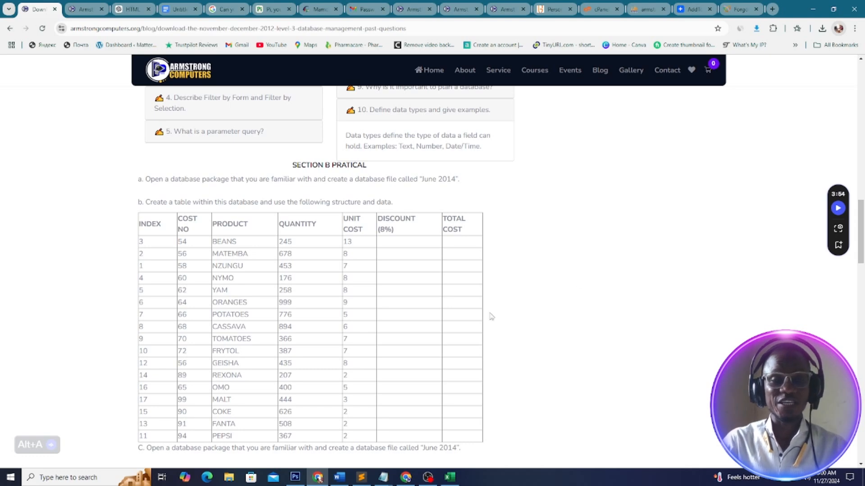
Read the Section B update query tasks for the DISCOUNT and TOTAL columns and the INDEX sorting task
scroll(393, 275, down, 3)
scroll(390, 276, down, 4)
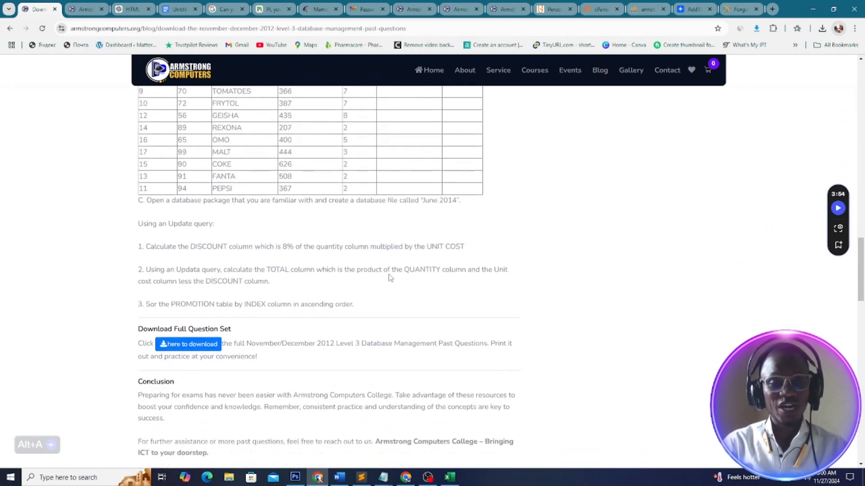
scroll(341, 279, up, 2)
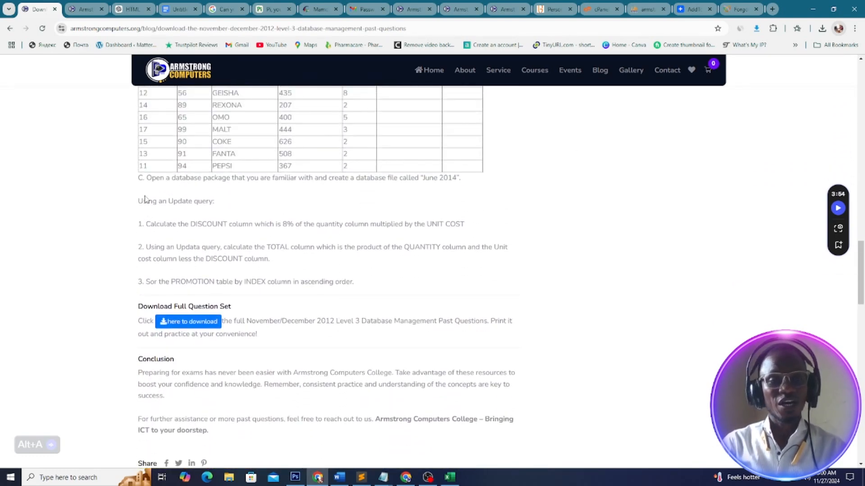
scroll(145, 201, up, 2)
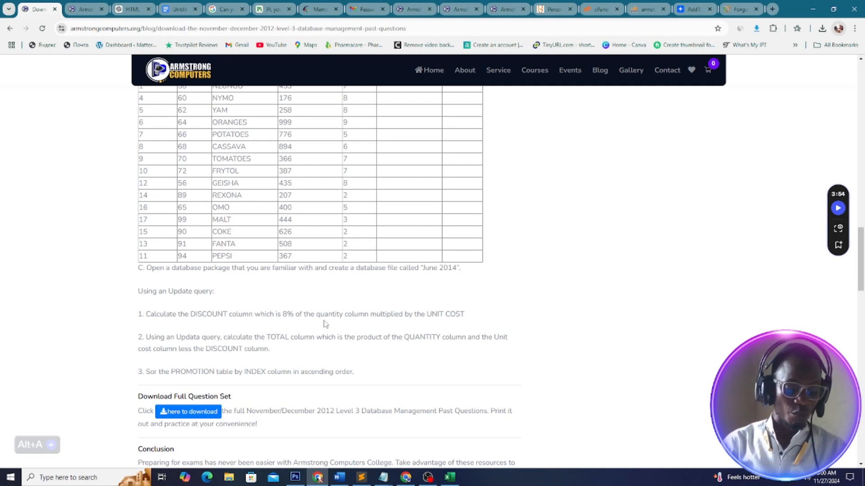
scroll(323, 326, down, 2)
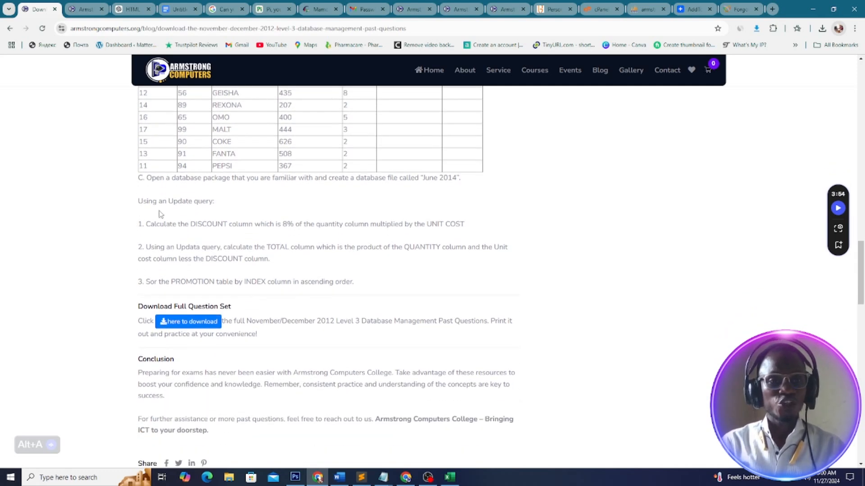
scroll(223, 214, down, 1)
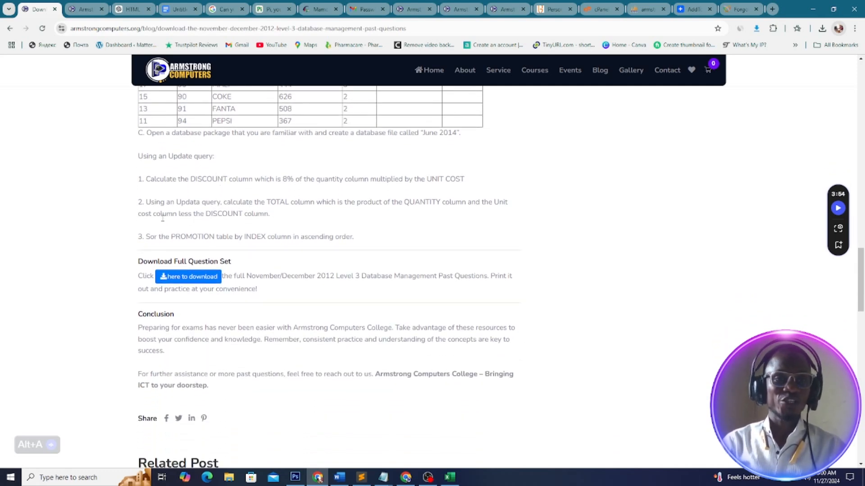
scroll(158, 203, down, 1)
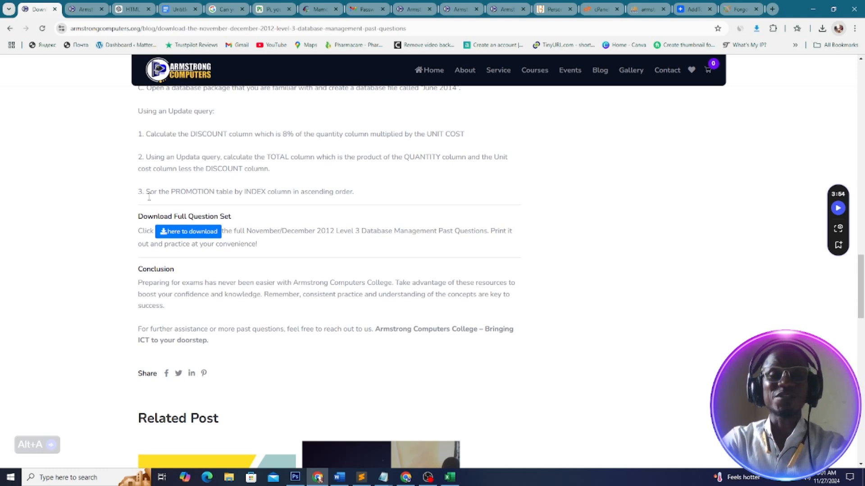
Launch Microsoft Access and start a new blank database
key(alt+Tab)
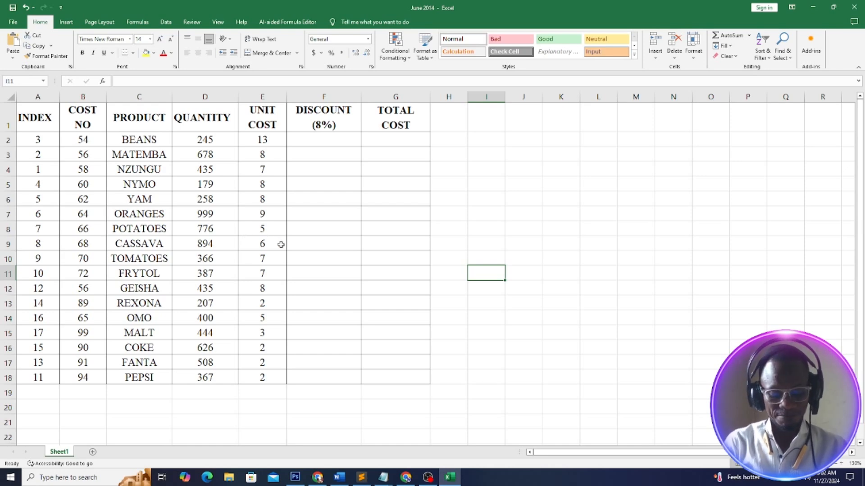
key(super)
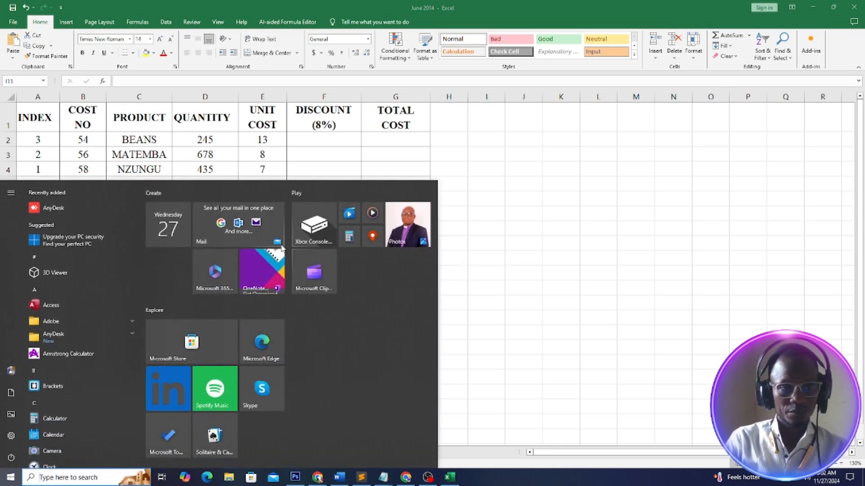
click(57, 308)
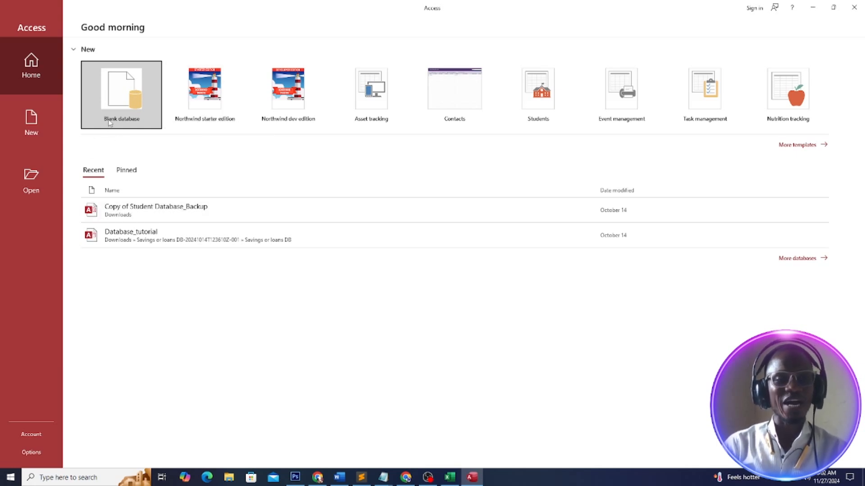
click(121, 92)
click(121, 92)
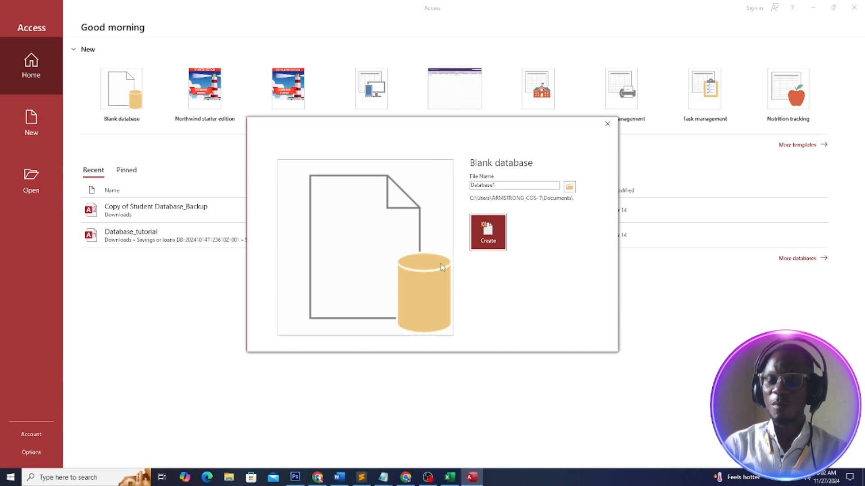
Name the new database file June 2014
double_click(502, 186)
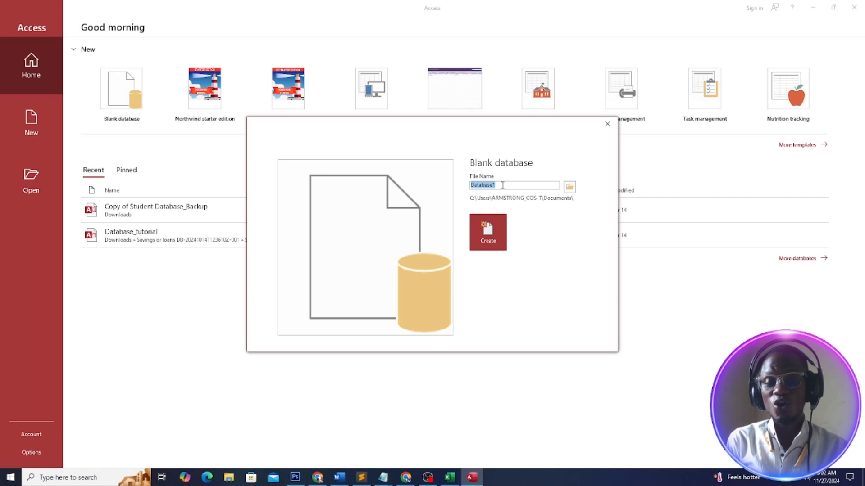
text(j)
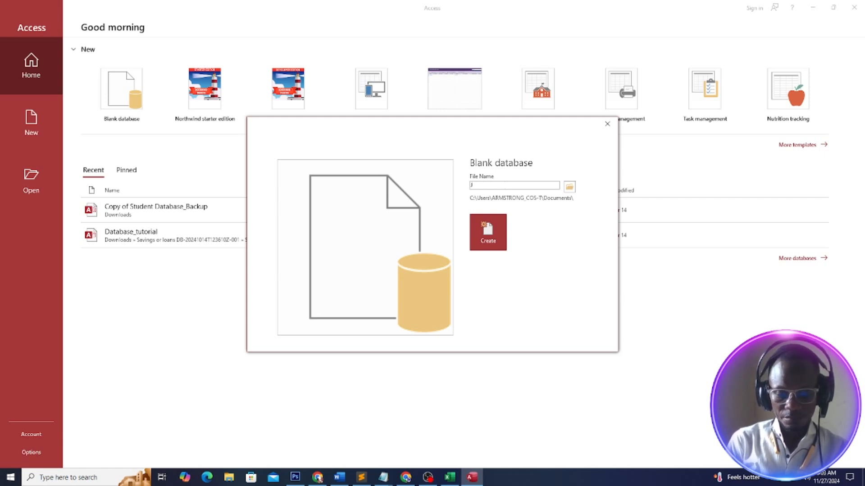
text(une 202)
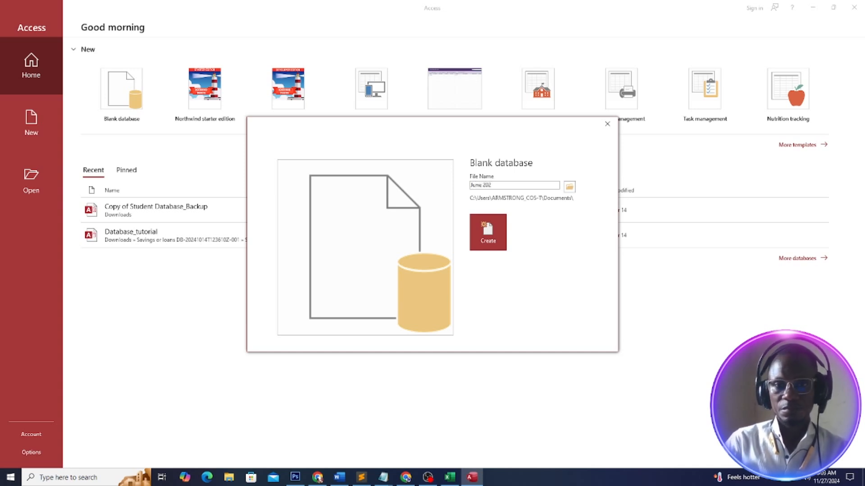
key(BackSpace)
text(14)
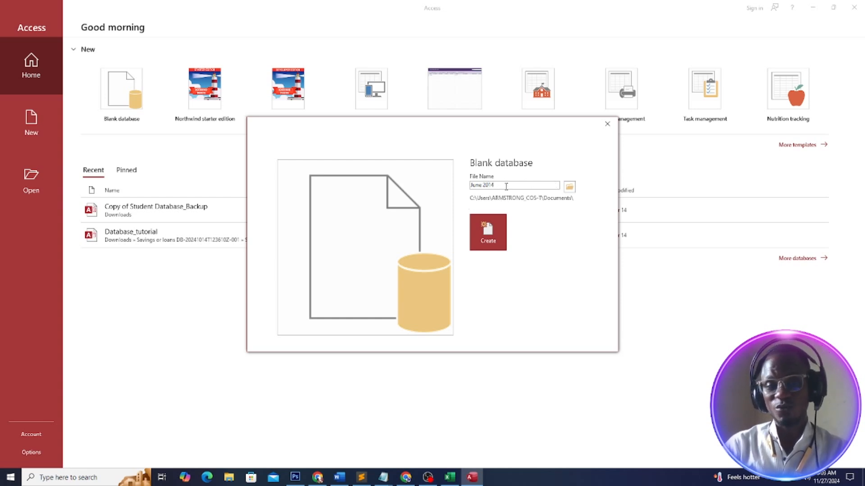
Choose the Desktop as the save location and create the June 2014 database
click(569, 187)
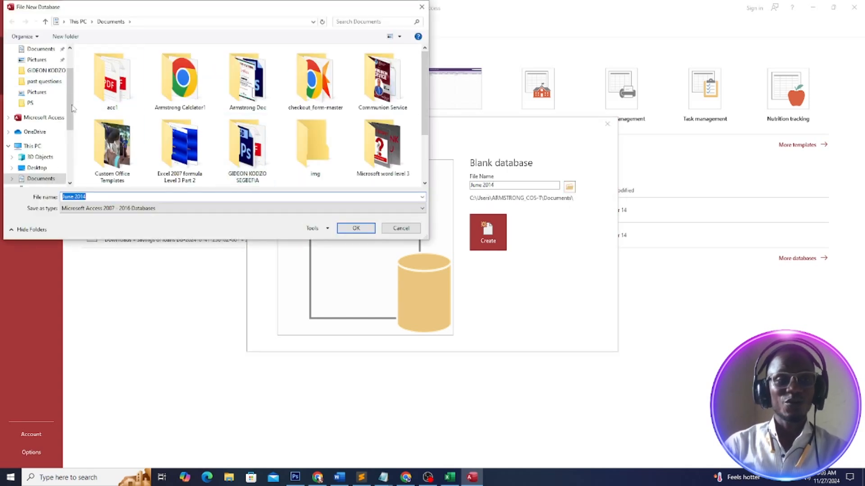
drag(70, 98, 70, 82)
click(37, 66)
click(355, 228)
click(493, 232)
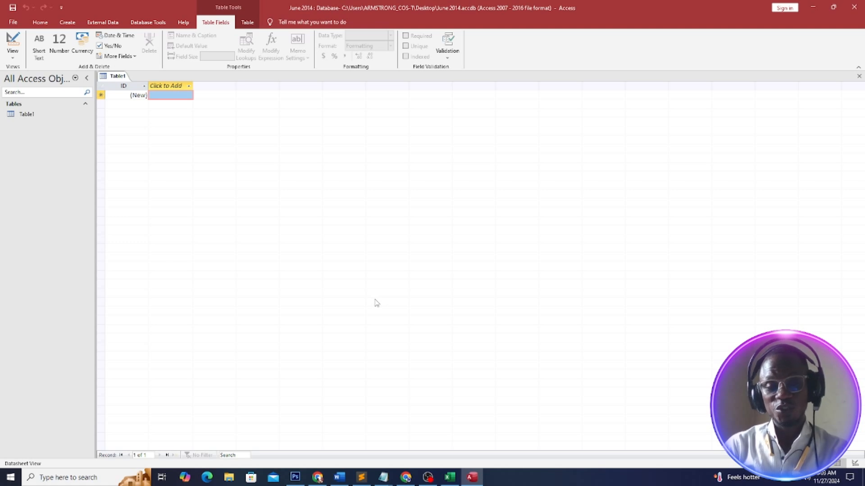
Switch to Excel and save a copy of the June 2014 workbook on the Desktop under the name PROMOTION
click(446, 461)
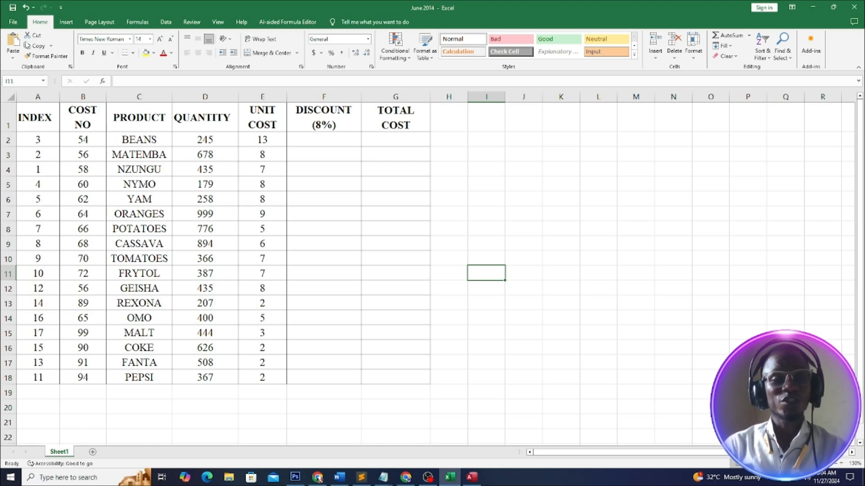
click(12, 23)
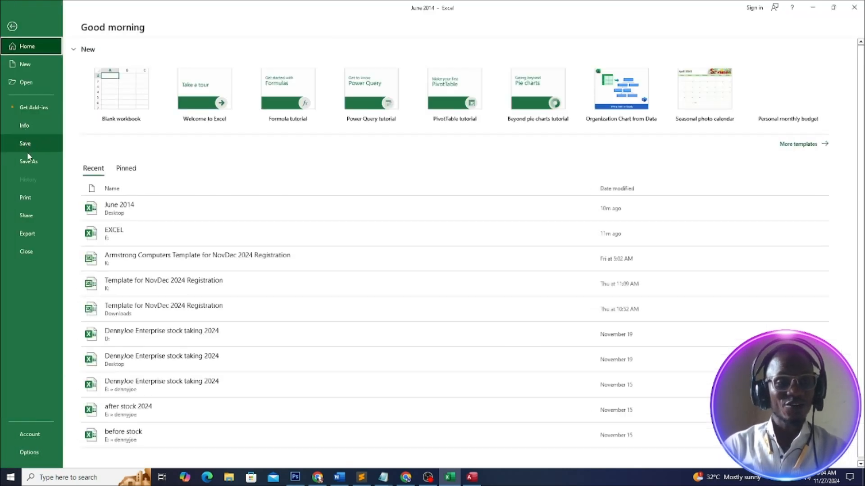
click(29, 160)
click(118, 211)
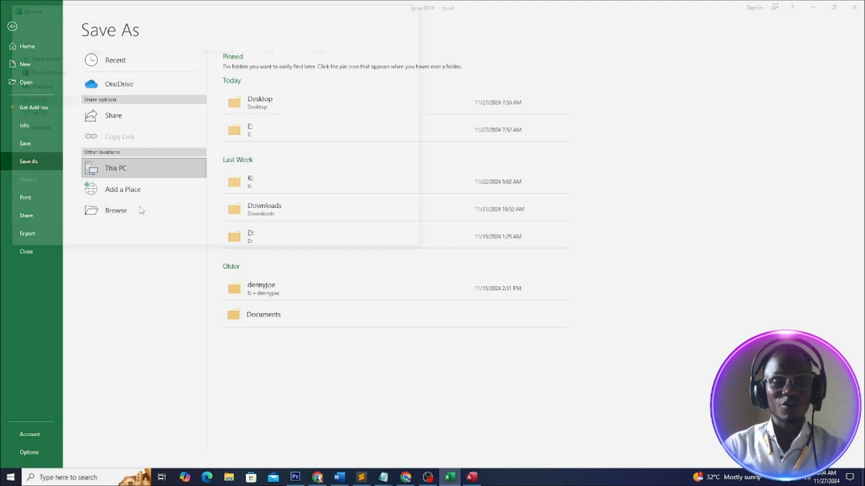
click(37, 74)
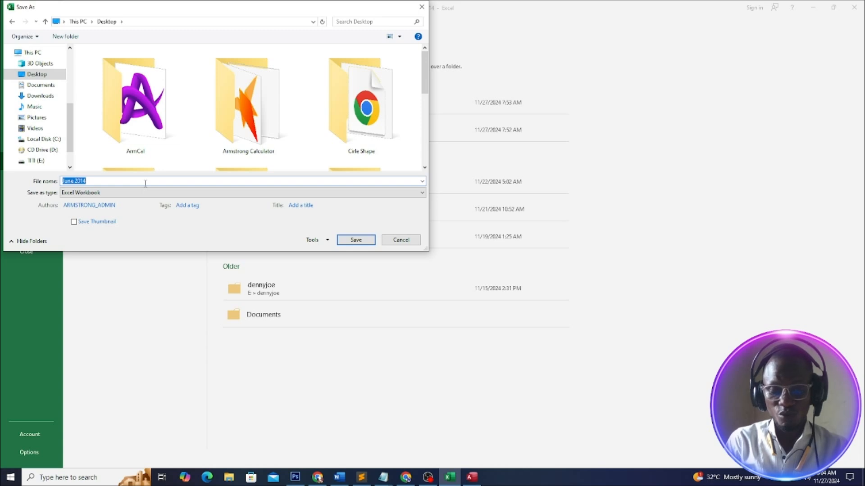
text(P)
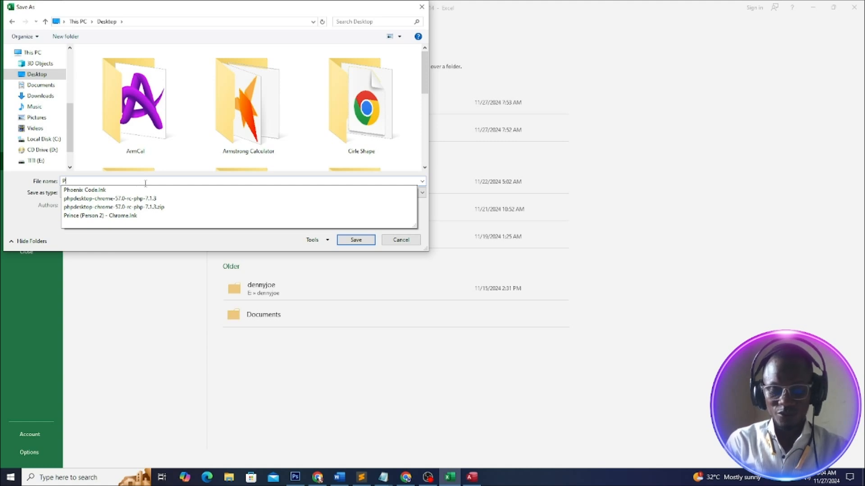
text(ROMO)
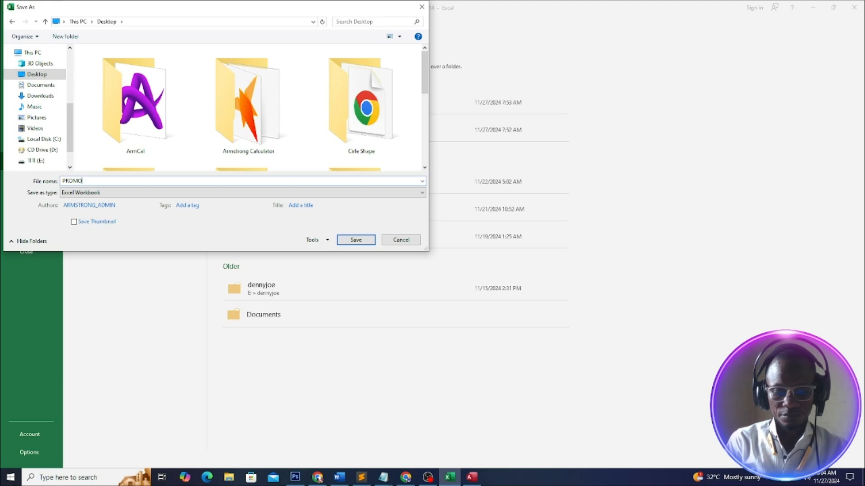
text(TION)
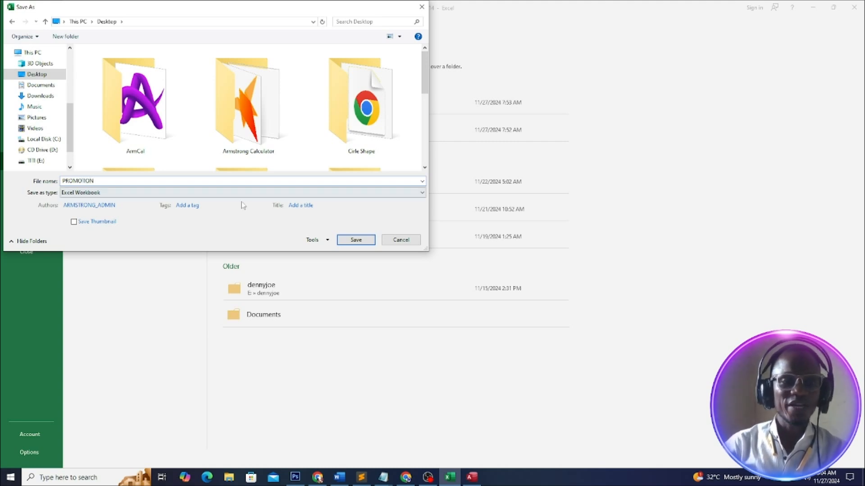
click(356, 240)
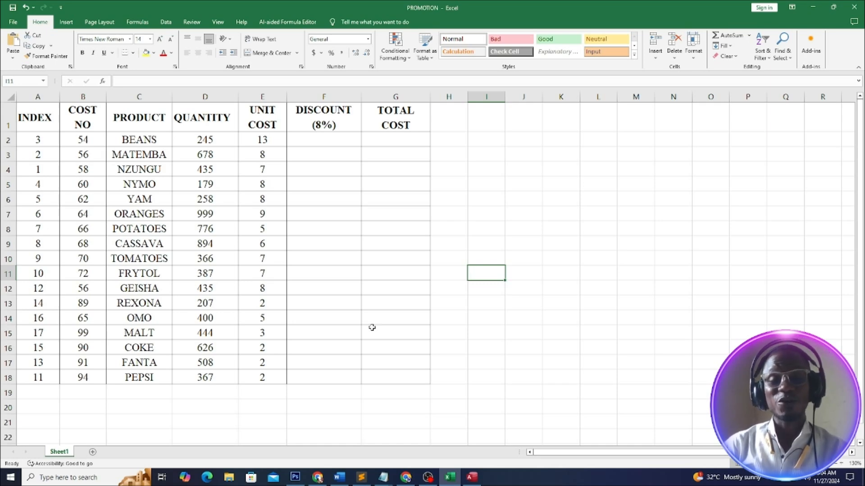
Switch back to Access, close the empty Table1 and start importing external data from an Excel file
click(472, 477)
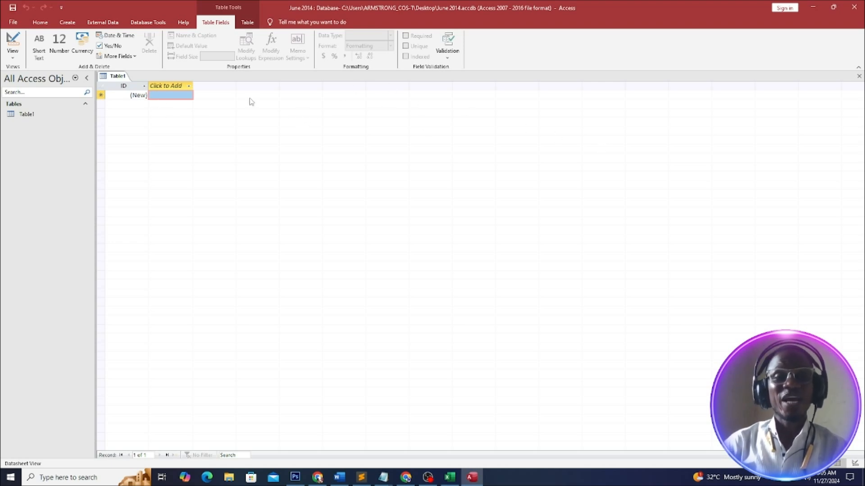
click(859, 76)
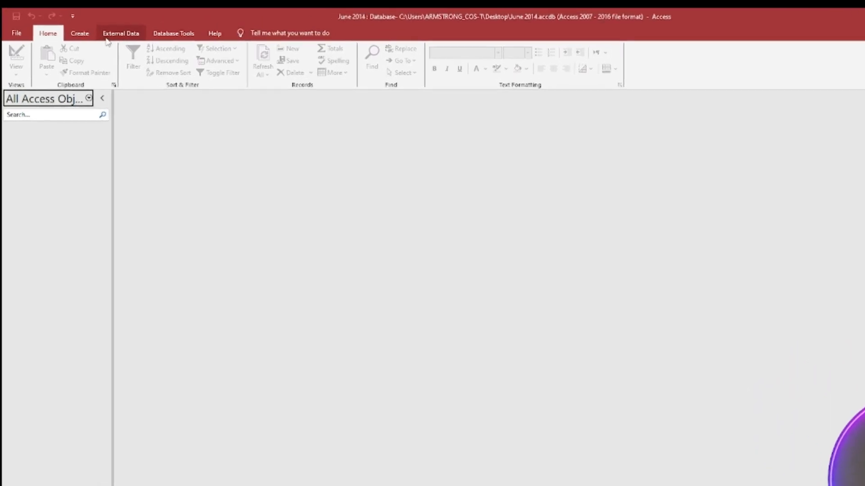
click(109, 37)
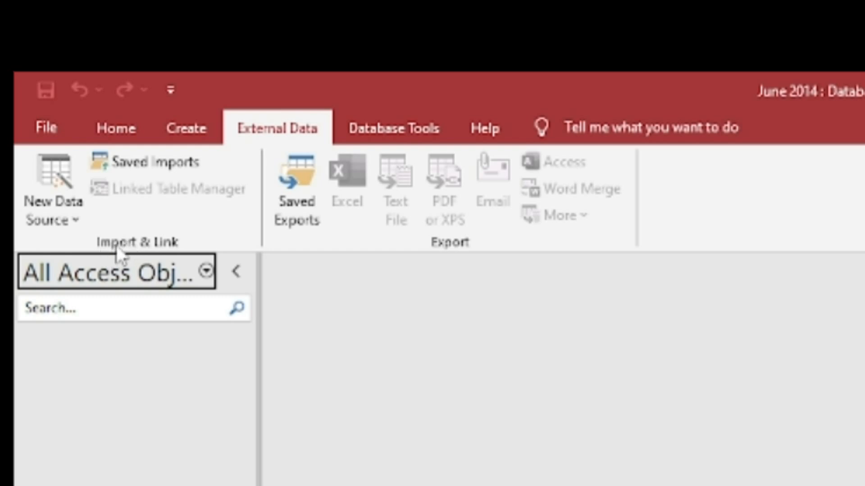
click(78, 224)
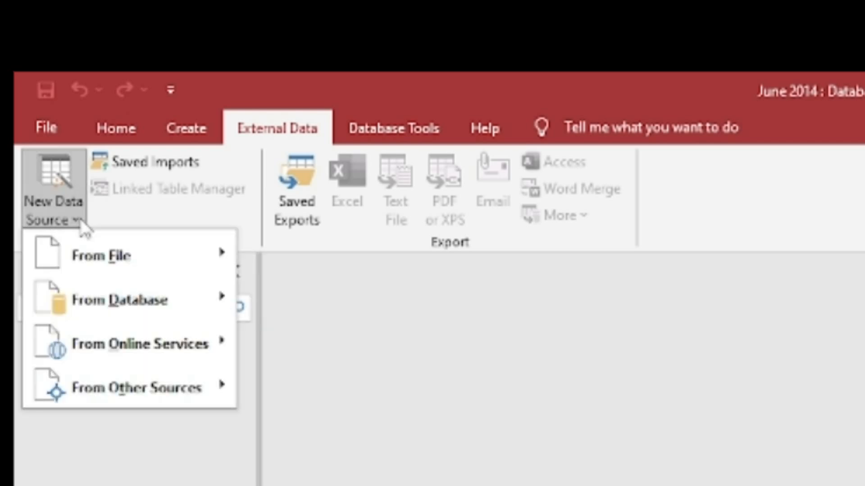
mouse_move(82, 265)
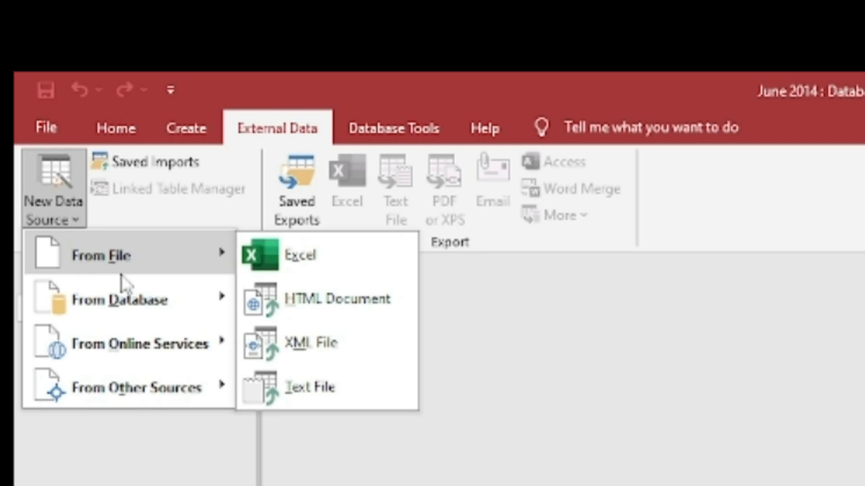
click(272, 256)
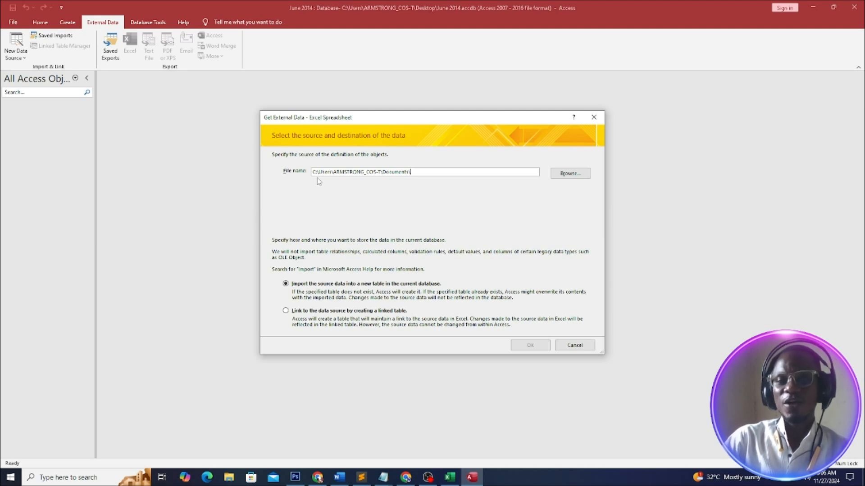
Choose the PROMOTION workbook on the Desktop as the source and import it into a new table in the current database
click(574, 176)
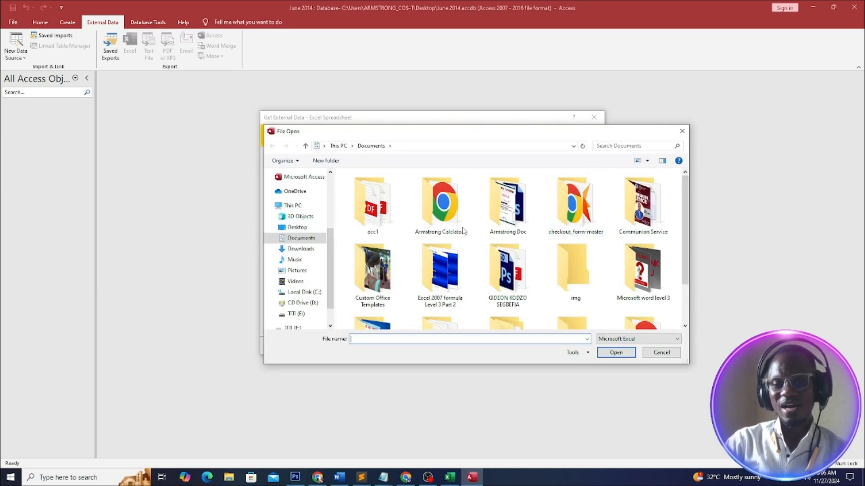
click(295, 228)
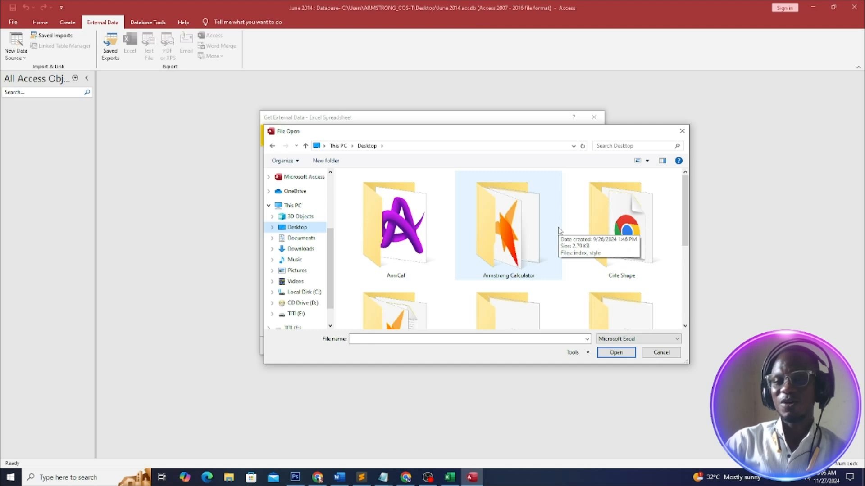
scroll(559, 230, down, 3)
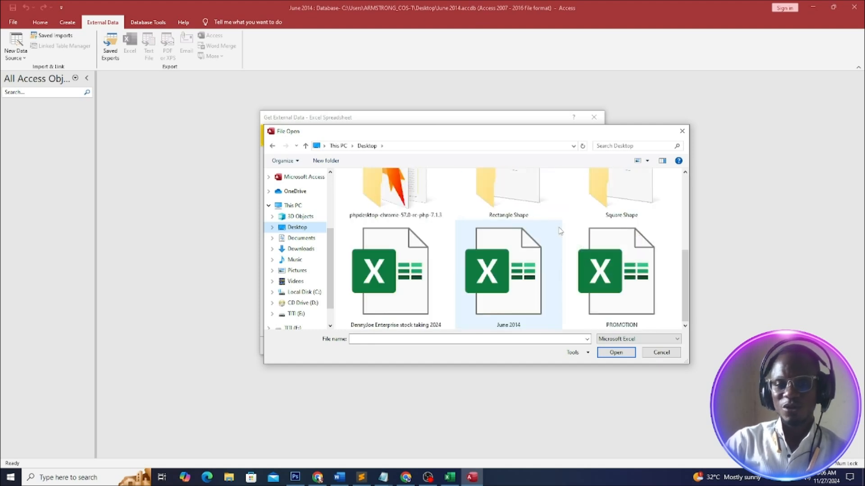
click(643, 289)
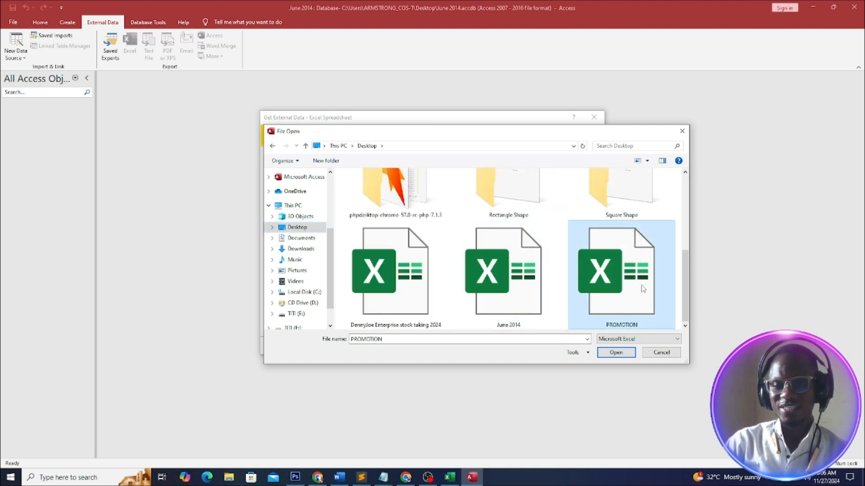
click(622, 356)
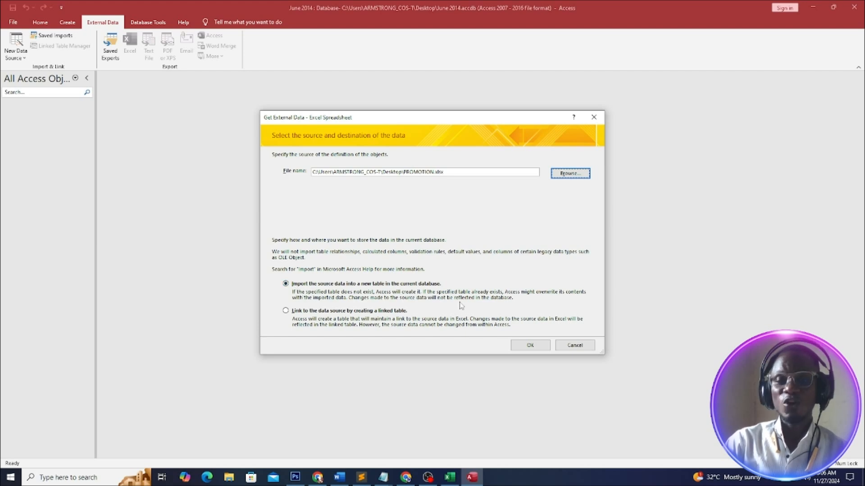
click(530, 345)
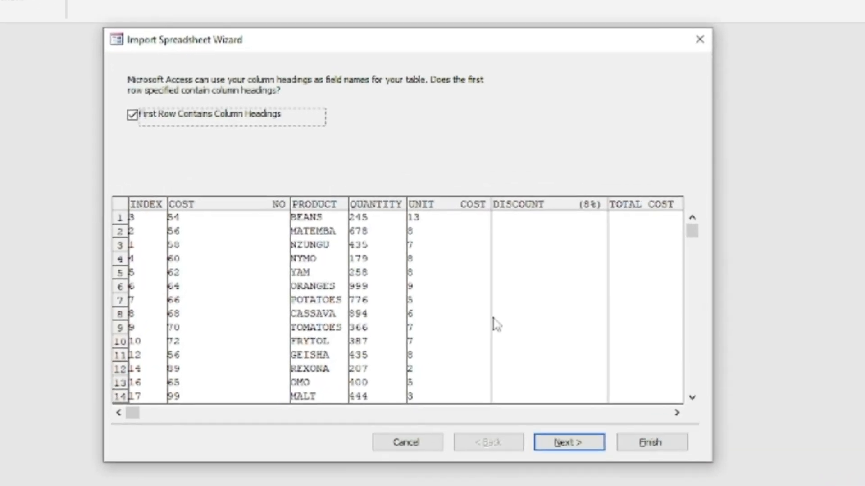
Keep the first row as column headings and set the INDEX field's data type to Integer with Indexed set to No
click(569, 443)
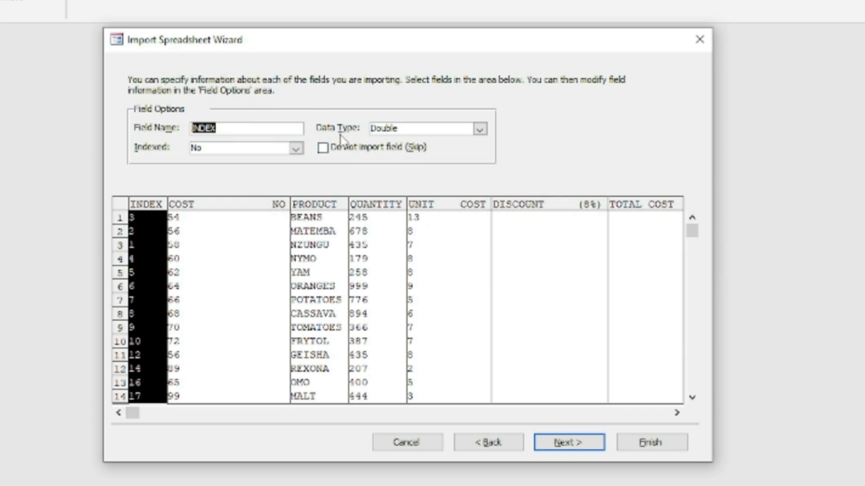
click(479, 129)
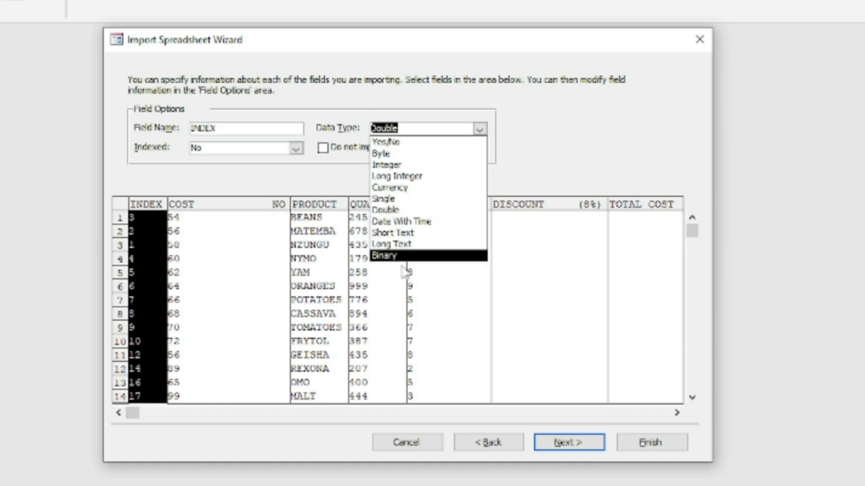
click(397, 165)
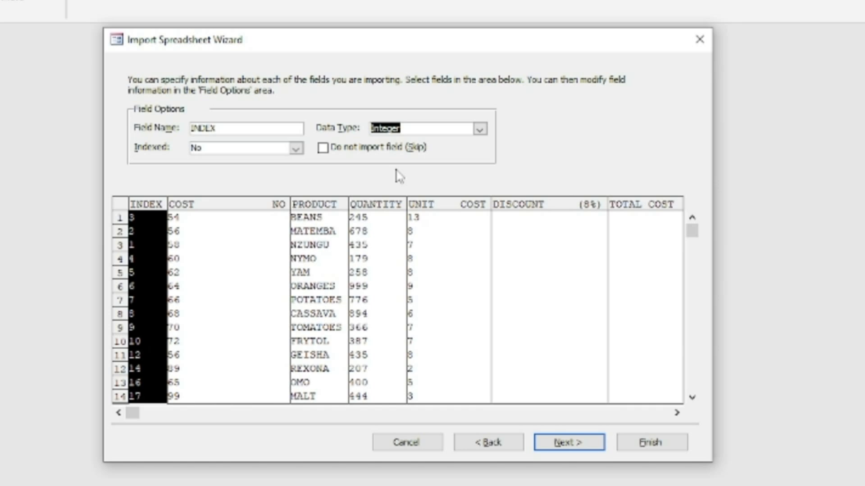
click(295, 148)
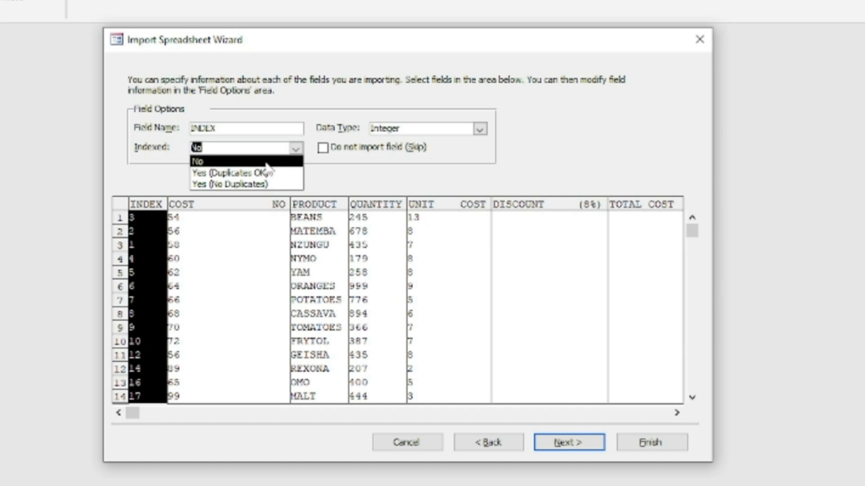
click(433, 157)
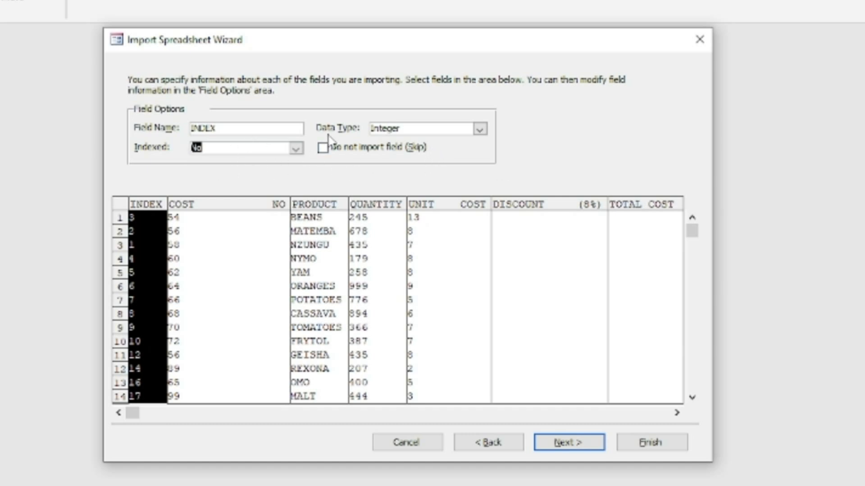
click(580, 444)
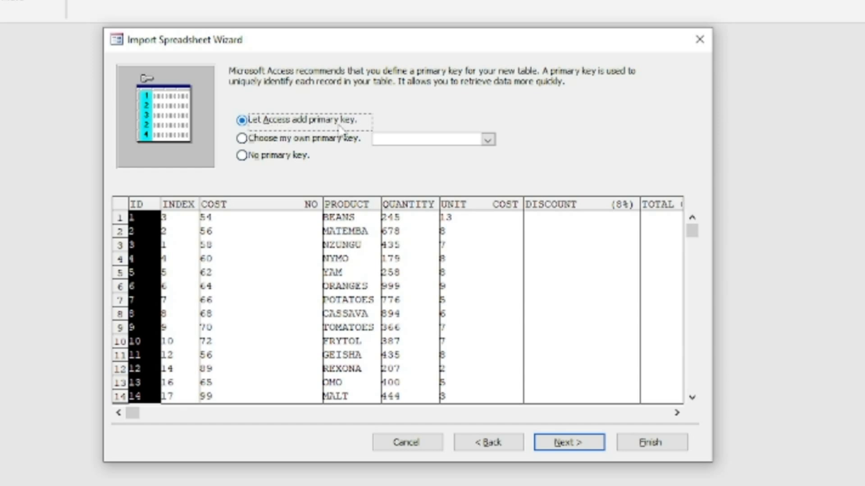
Choose the INDEX field as the imported table's own primary key
click(242, 139)
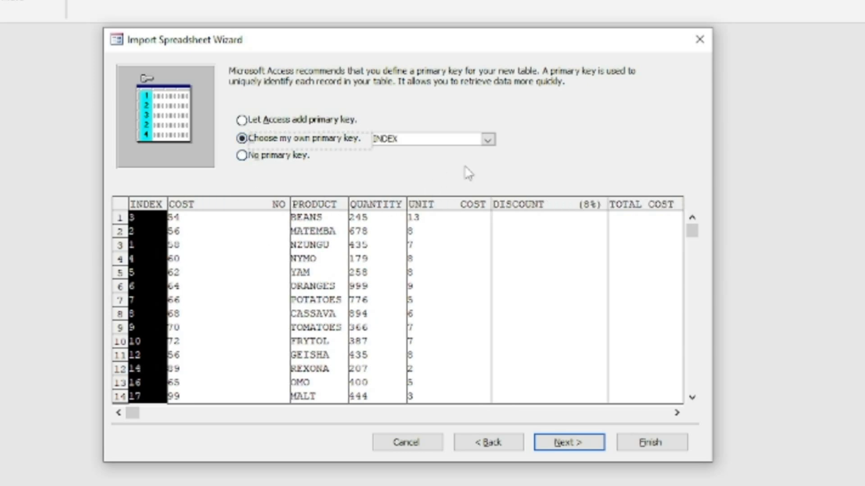
click(488, 140)
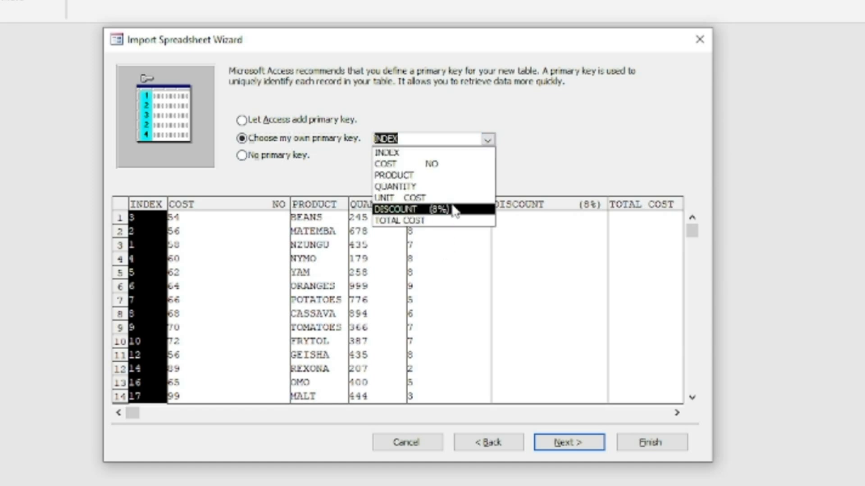
click(403, 153)
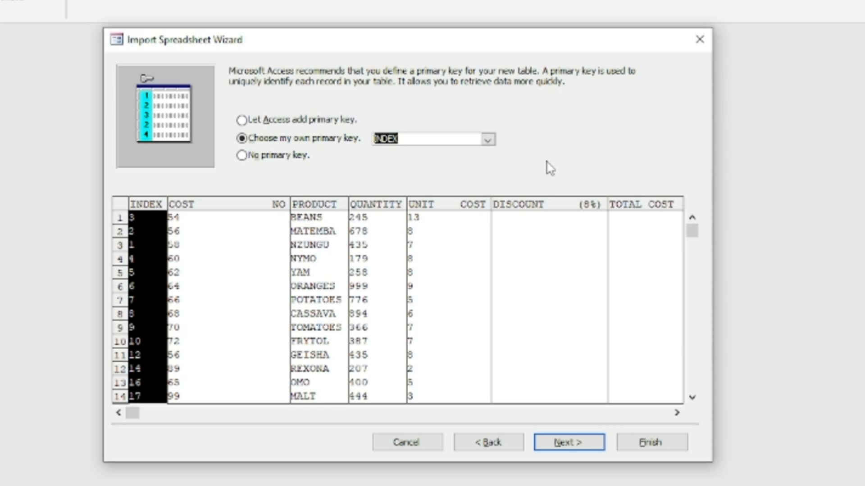
click(563, 443)
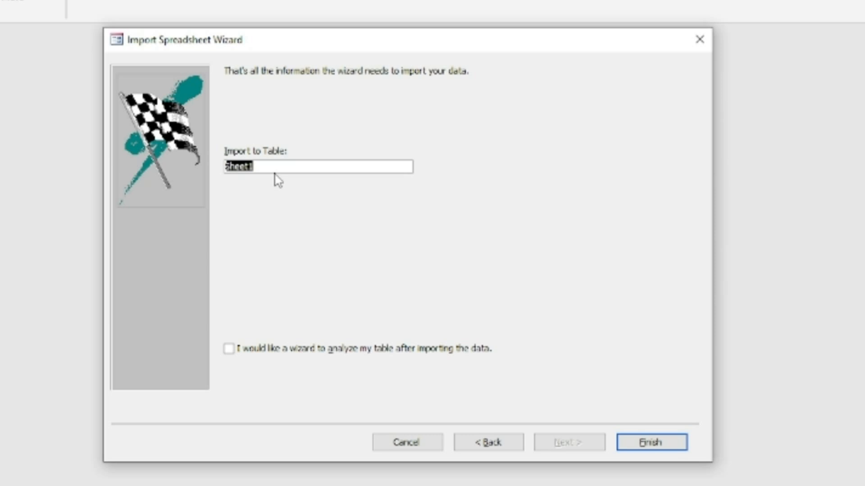
Name the destination table PROMOTION and finish the import, leaving the option to save the import steps off
text(p)
key(BackSpace)
text(PROMOT)
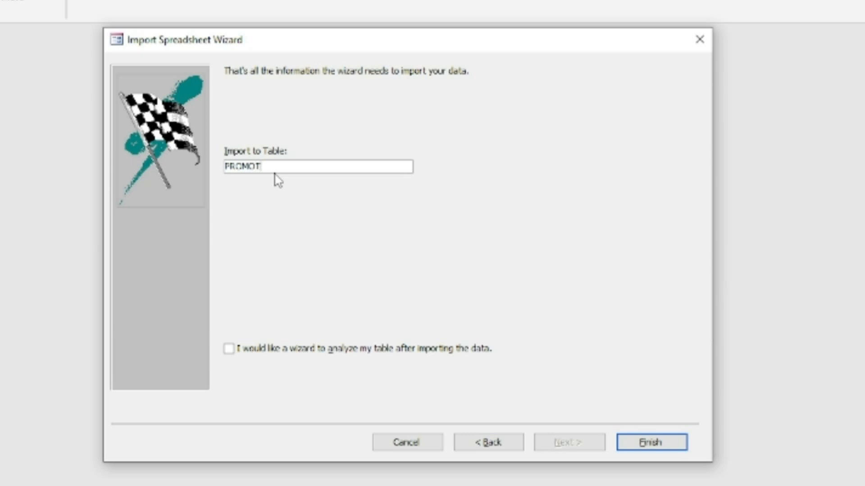
text(ION)
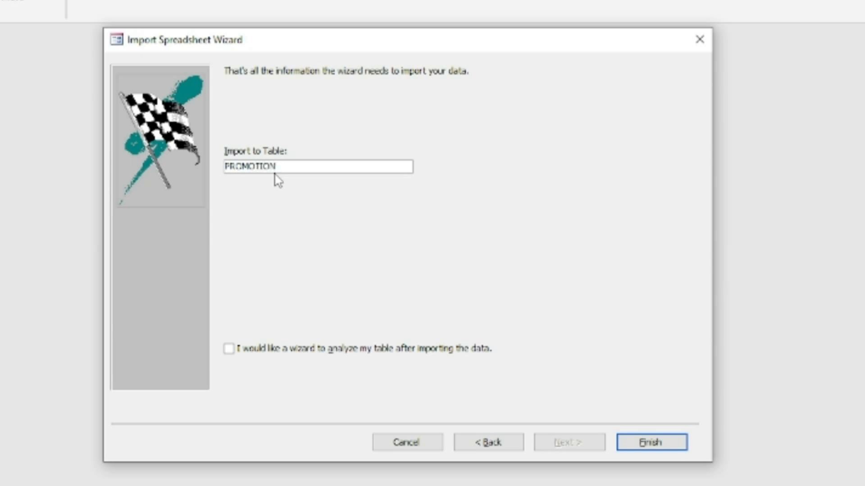
click(652, 444)
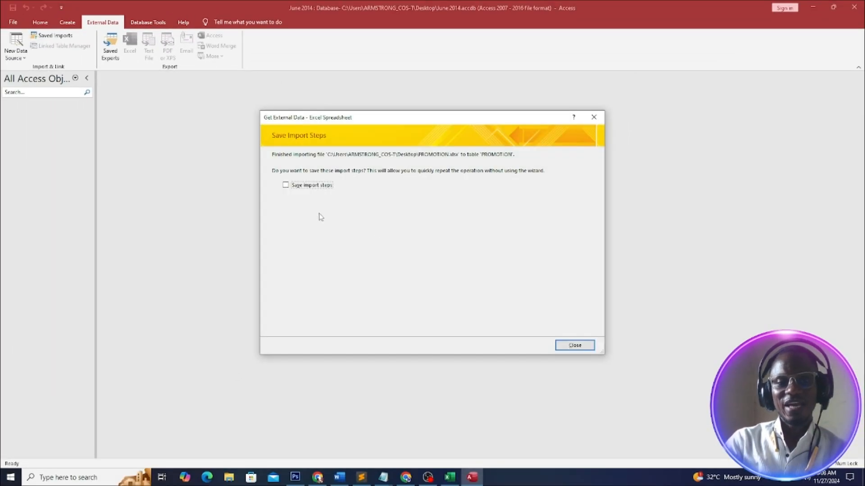
click(285, 185)
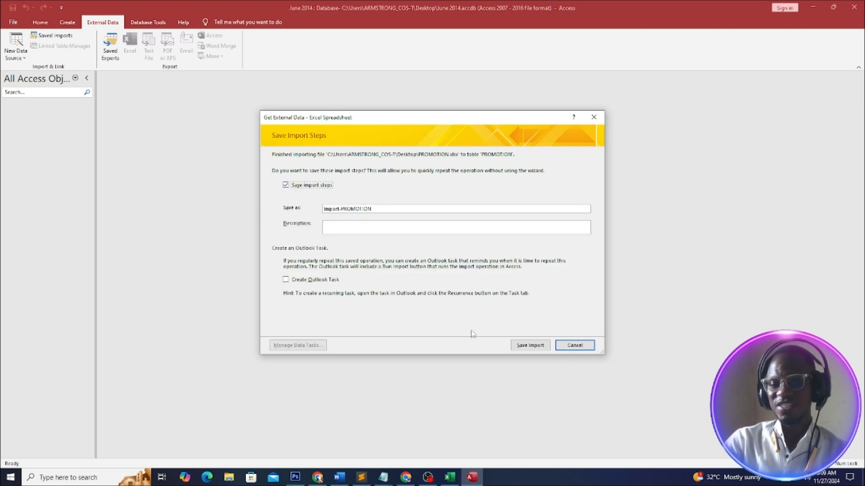
click(286, 185)
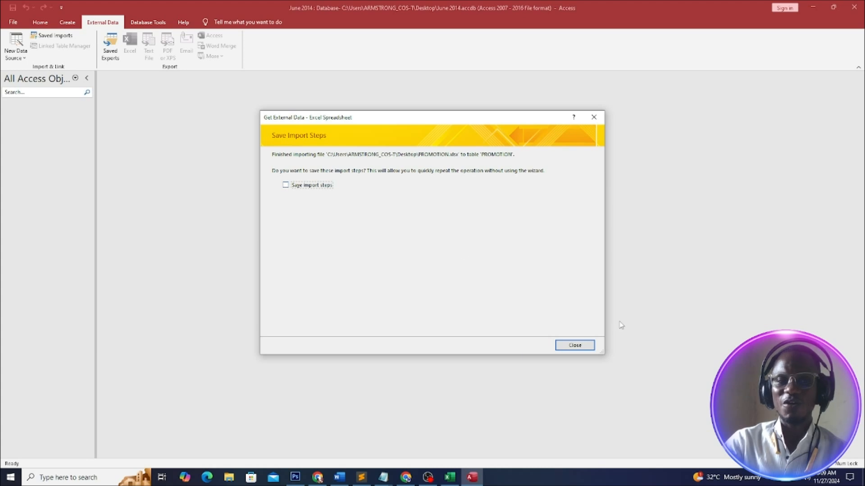
Close the import wizard, open the PROMOTION table and fit the COST NO and PRODUCT column widths to their contents
click(575, 345)
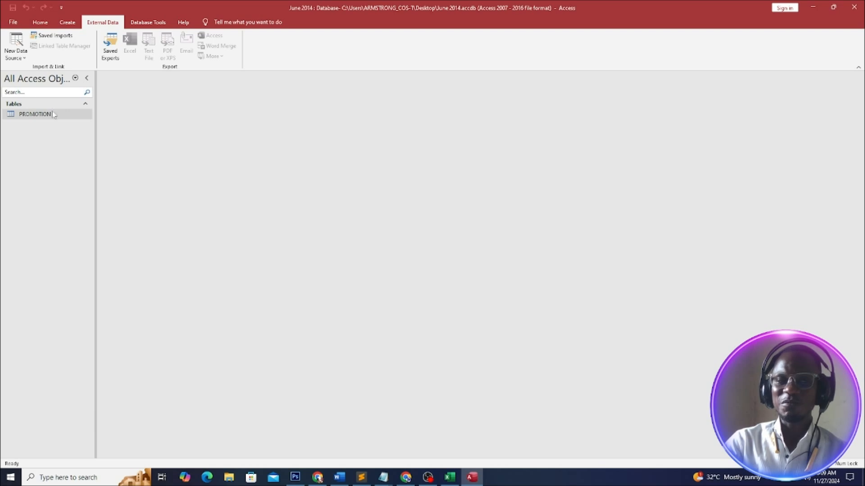
double_click(28, 115)
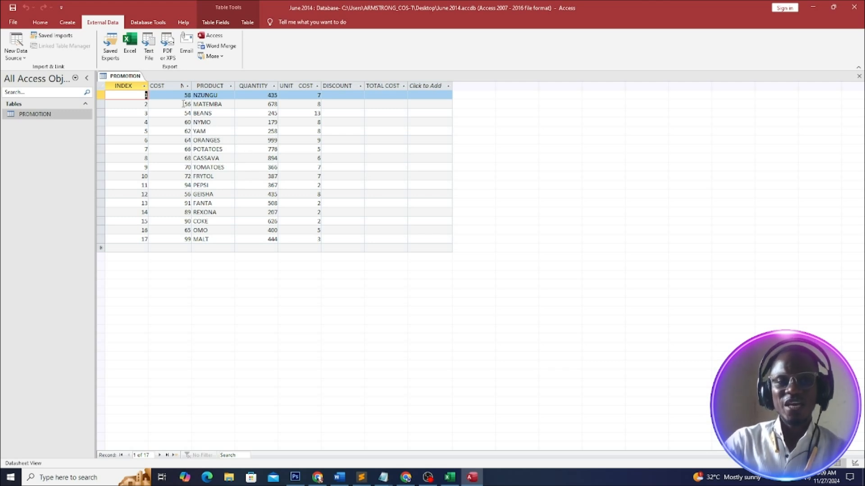
double_click(192, 85)
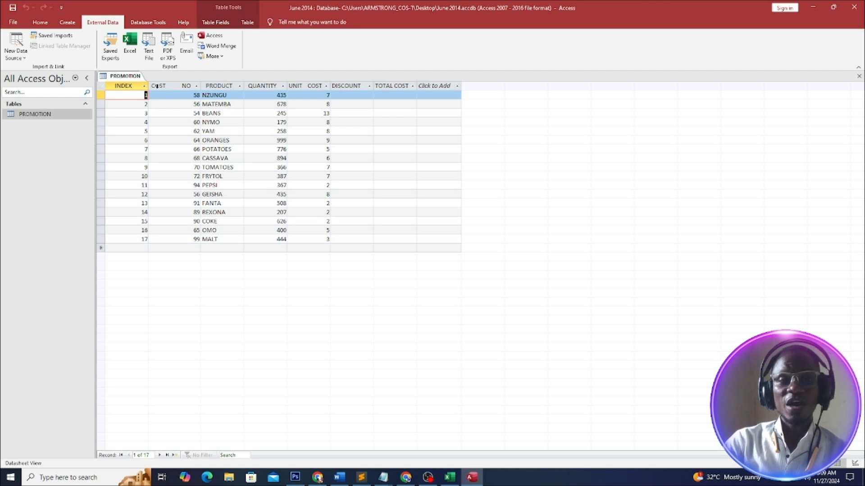
double_click(245, 84)
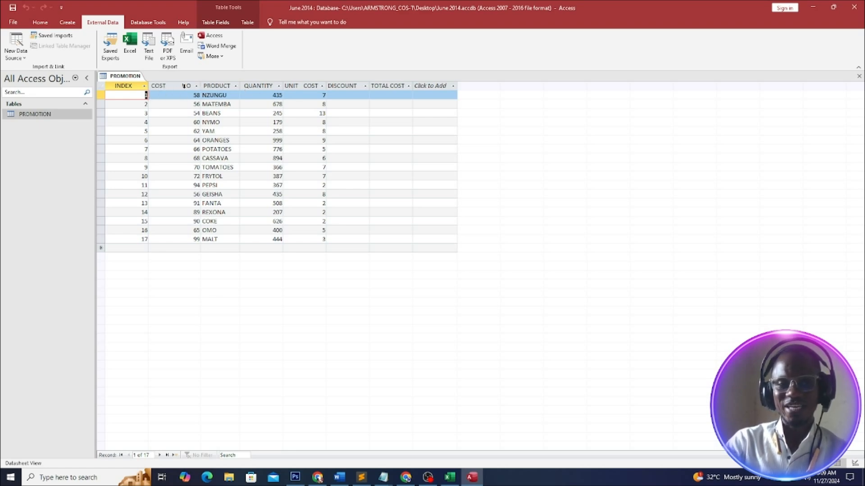
Remove the extra spaces from the second column's heading so that it reads COST NO
click(176, 85)
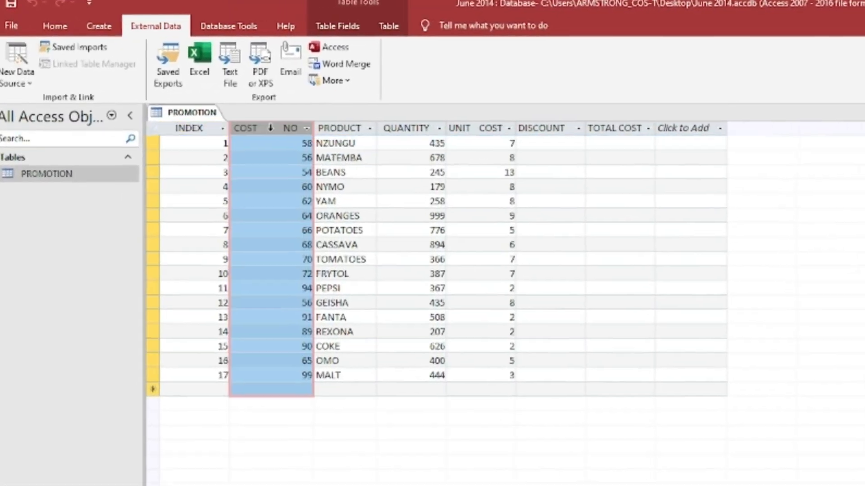
click(281, 128)
key(BackSpace)
key(BackSpace)
key(BackSpace)
key(BackSpace)
key(BackSpace)
key(BackSpace)
key(BackSpace)
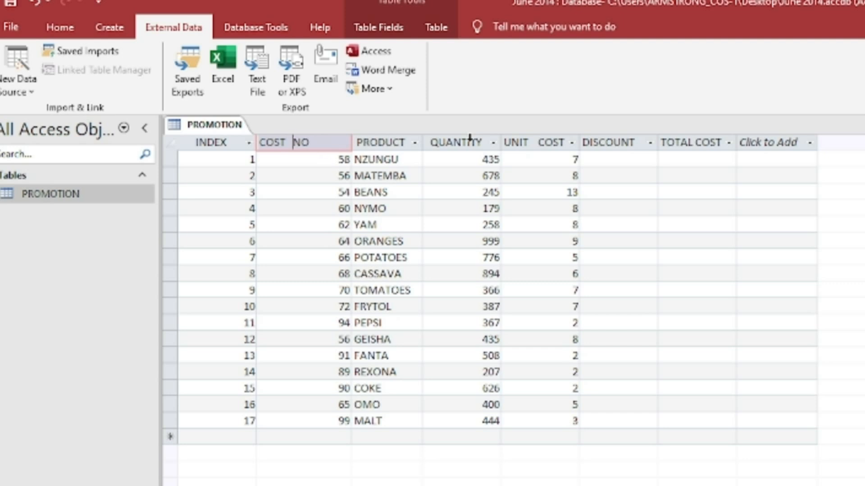
key(BackSpace)
key(BackSpace)
key(BackSpace)
key(Return)
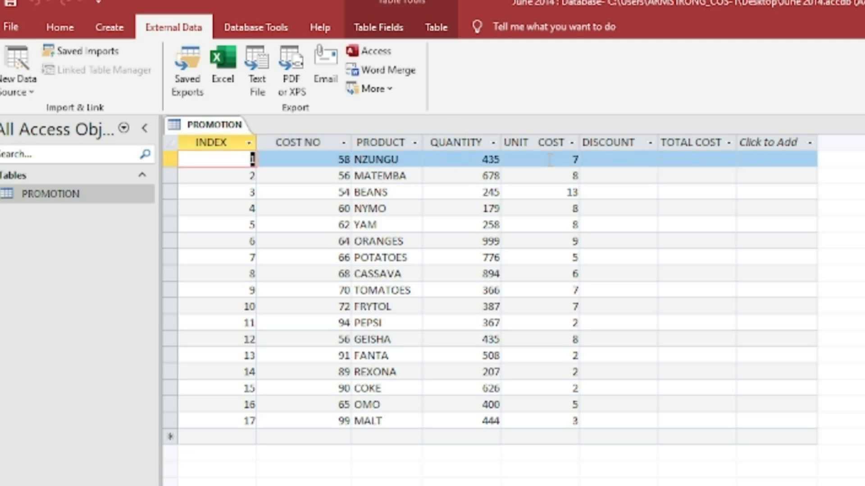
Shorten the gap in the unit cost heading to read UNIT COST, and close the PROMOTION table with its layout changes saved
double_click(536, 143)
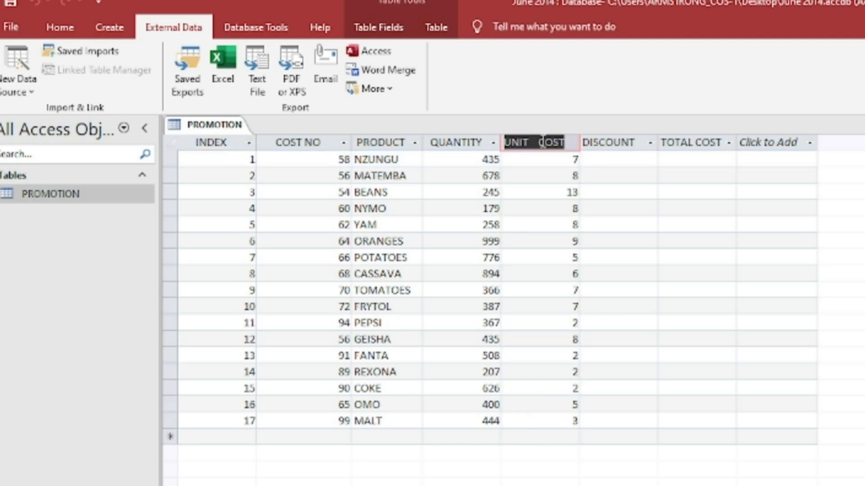
click(536, 142)
key(BackSpace)
key(BackSpace)
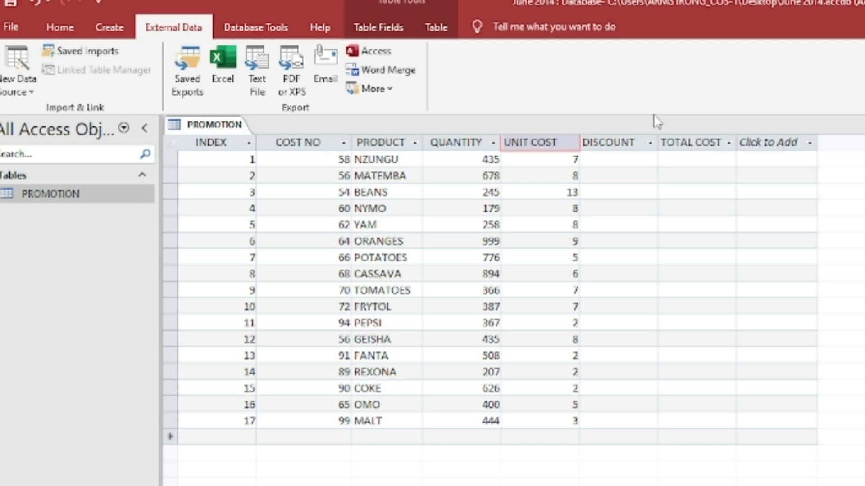
key(Return)
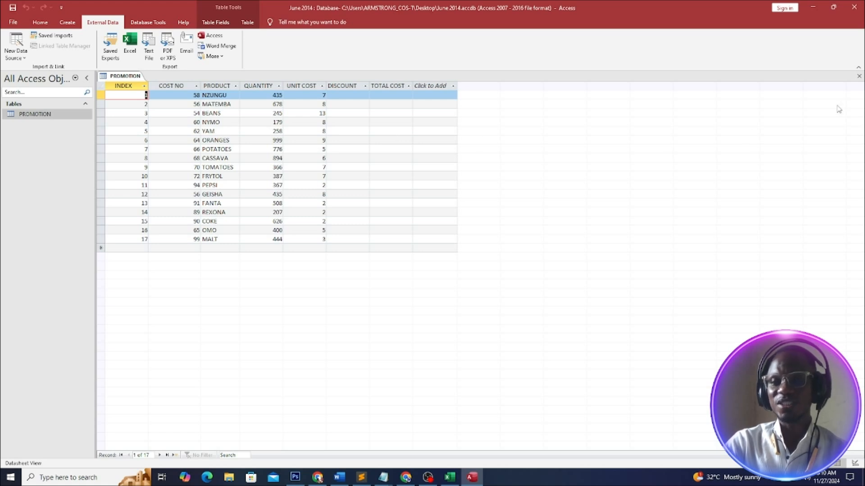
click(858, 76)
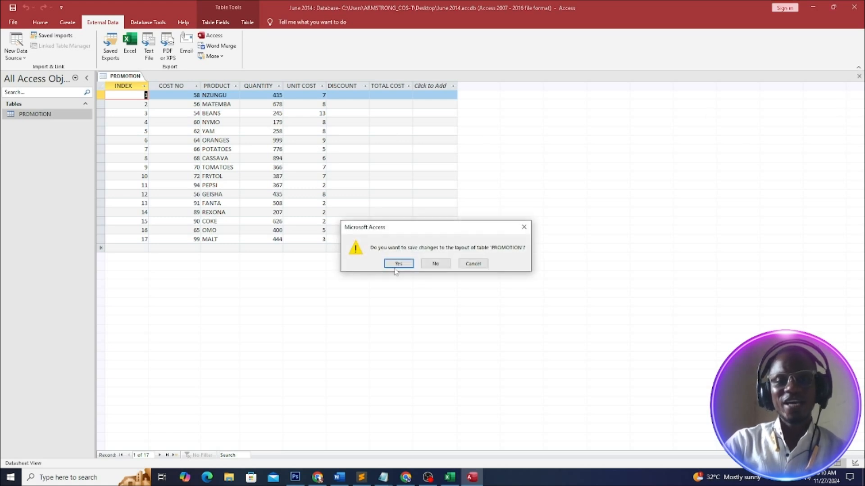
click(399, 264)
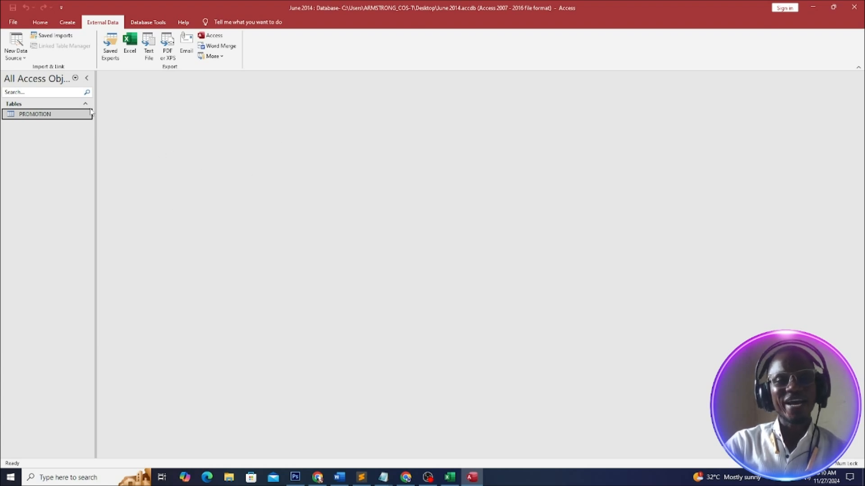
Create a new query in Design View based on the PROMOTION table and enlarge its field list to show all fields
click(68, 22)
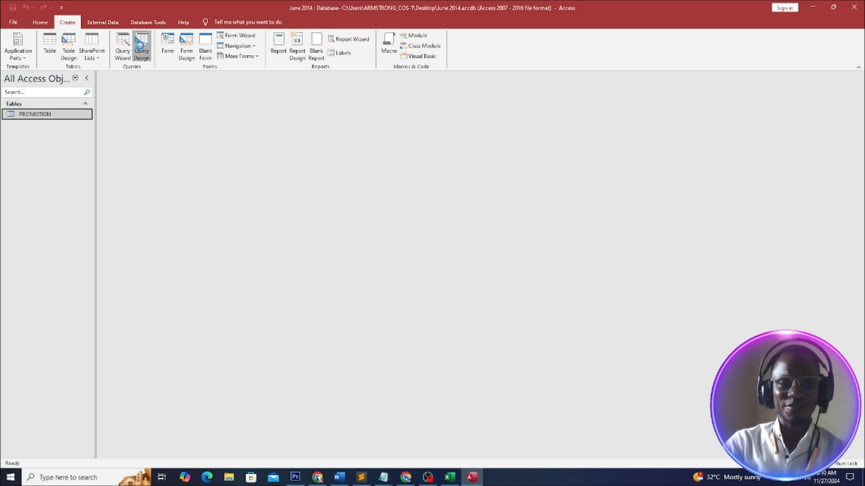
click(141, 50)
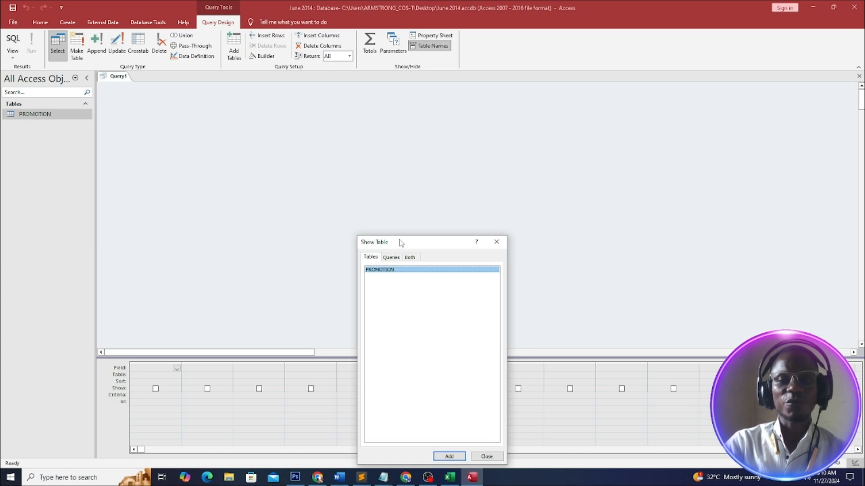
drag(401, 243, 362, 153)
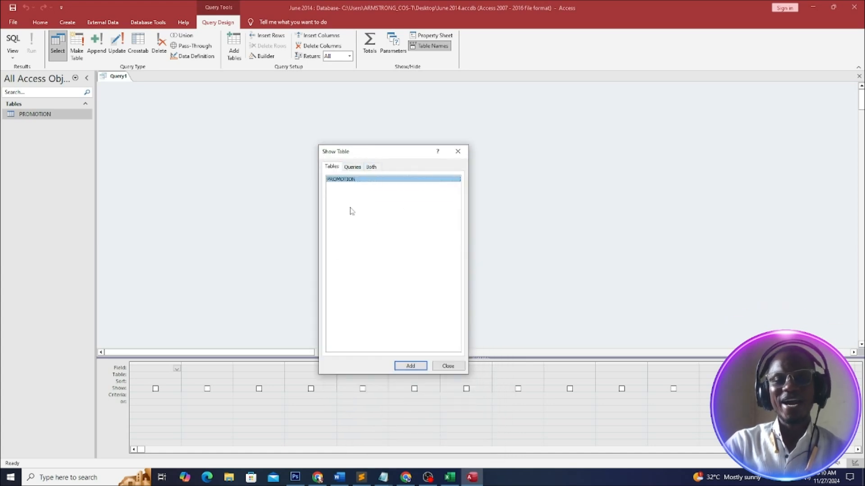
click(410, 365)
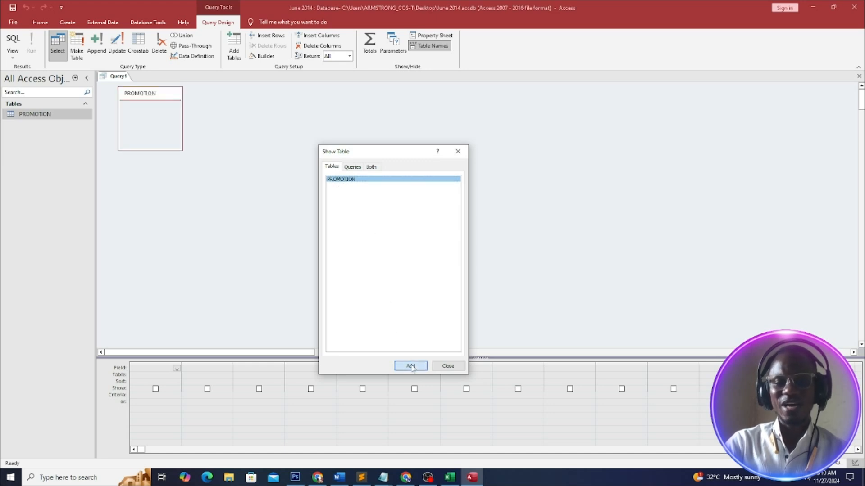
click(448, 366)
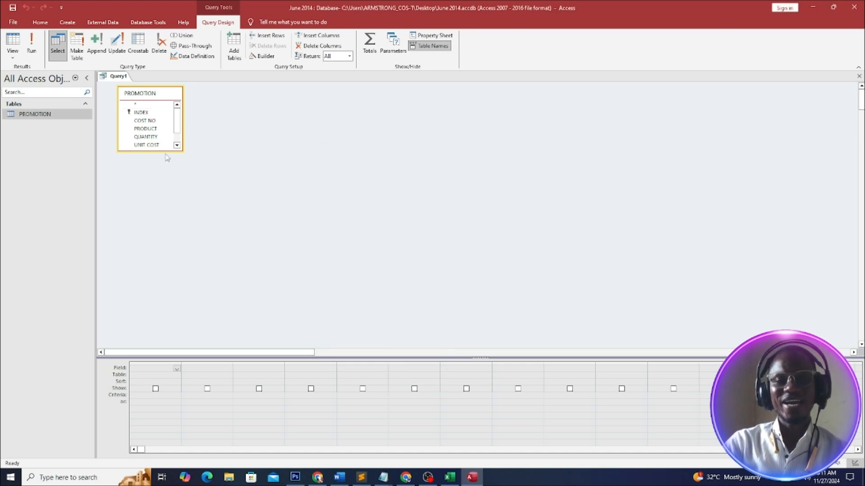
drag(164, 152, 164, 174)
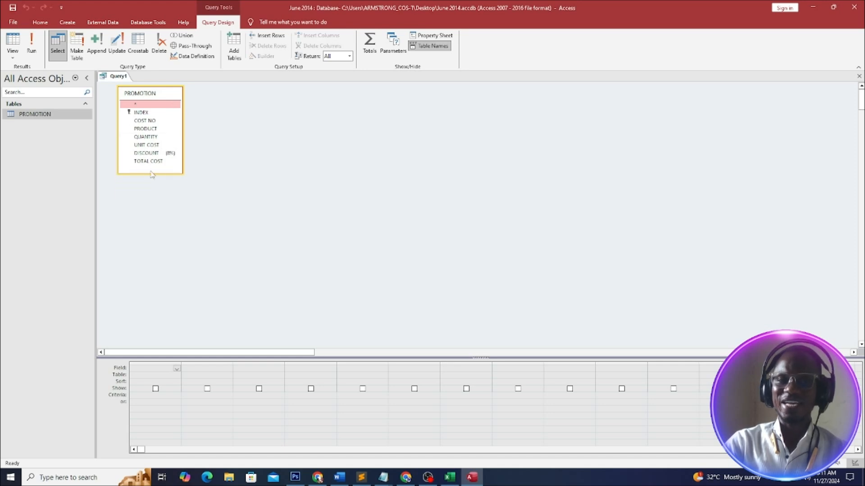
Add INDEX, COST NO, PRODUCT, QUANTITY, UNIT COST, DISCOUNT (8%) and TOTAL COST to the query design grid
double_click(141, 113)
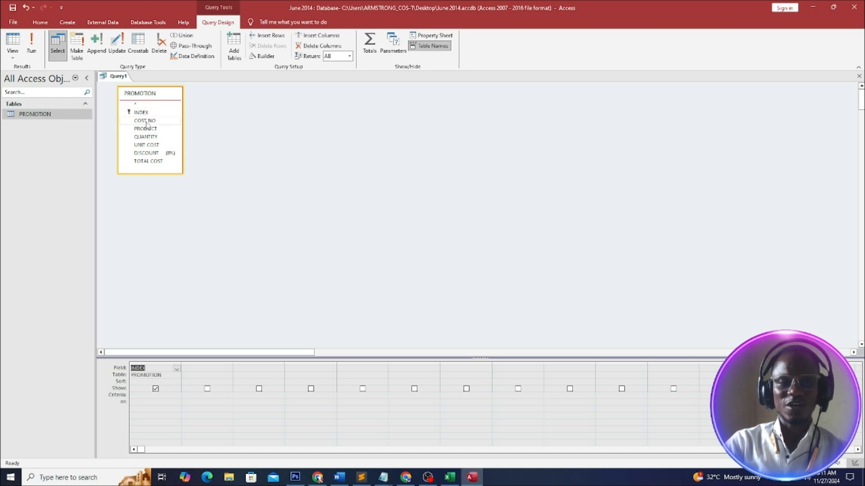
double_click(146, 121)
double_click(148, 130)
double_click(150, 139)
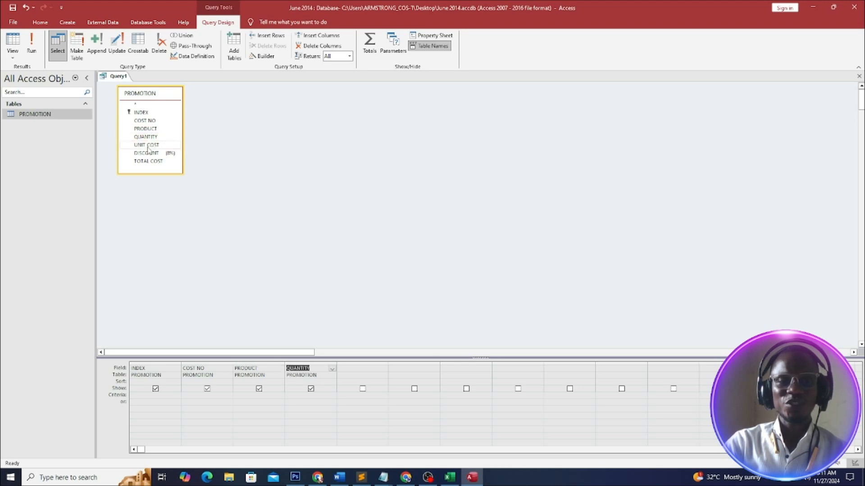
double_click(149, 146)
double_click(147, 153)
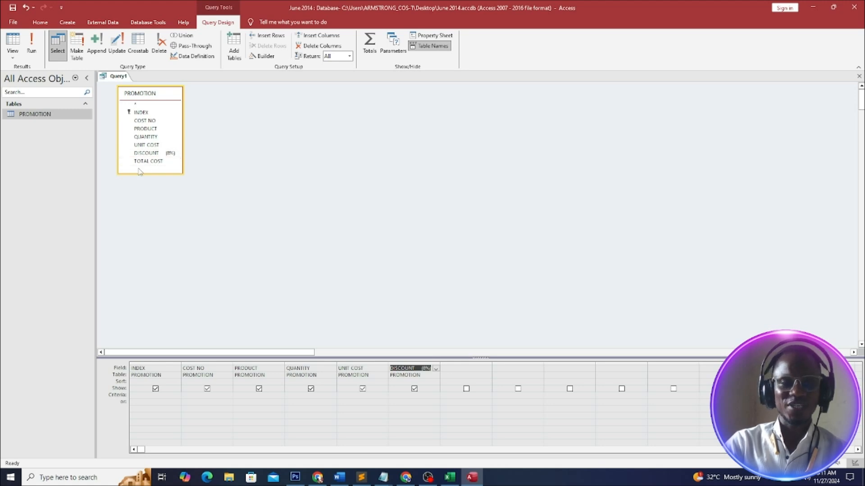
double_click(144, 161)
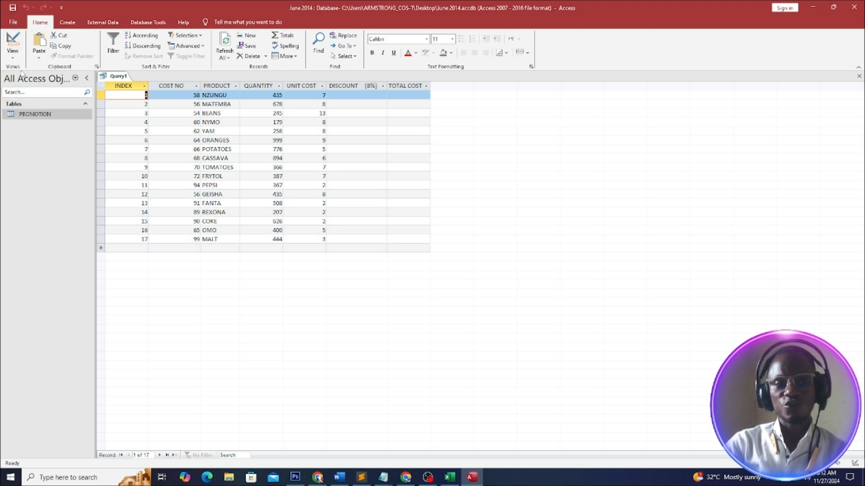
Return the query to Design View and turn off showing the TOTAL COST field
click(14, 59)
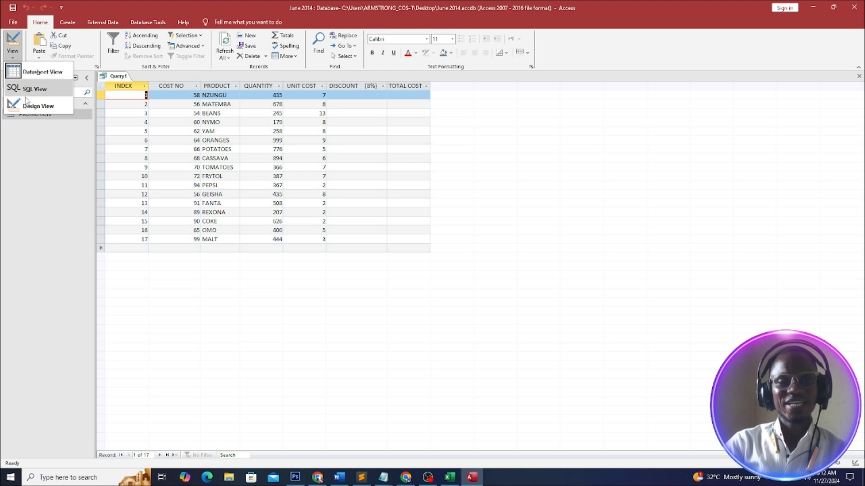
click(31, 108)
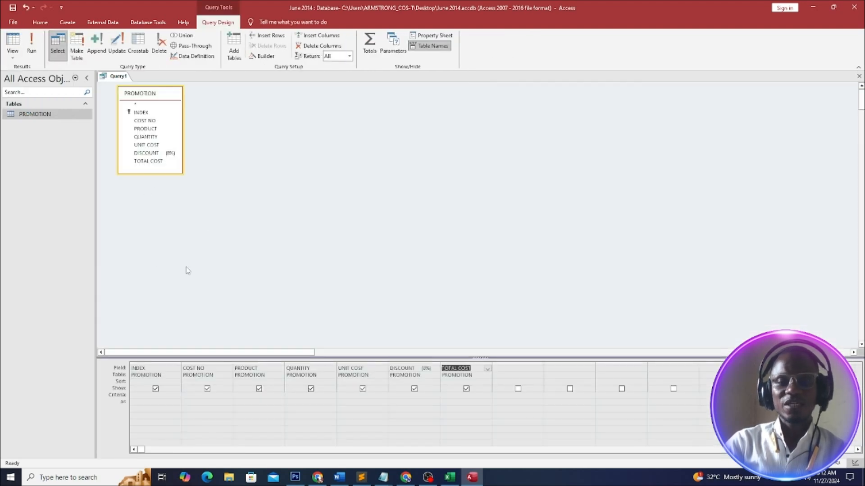
click(400, 369)
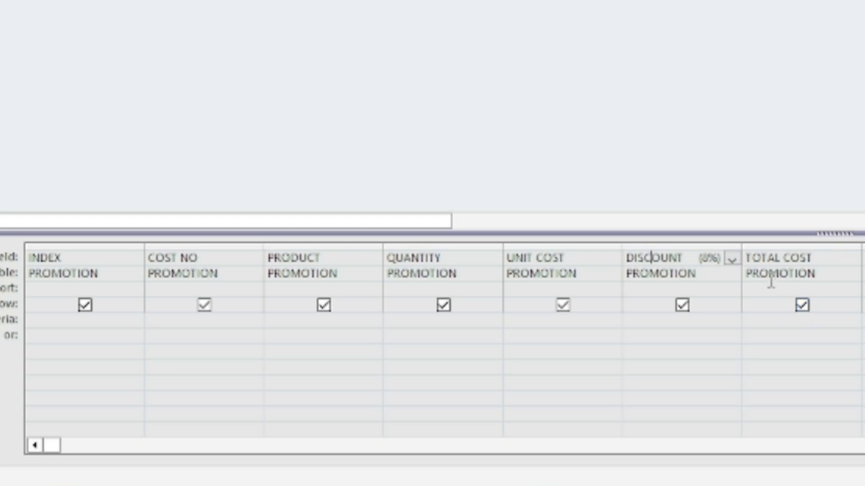
click(802, 305)
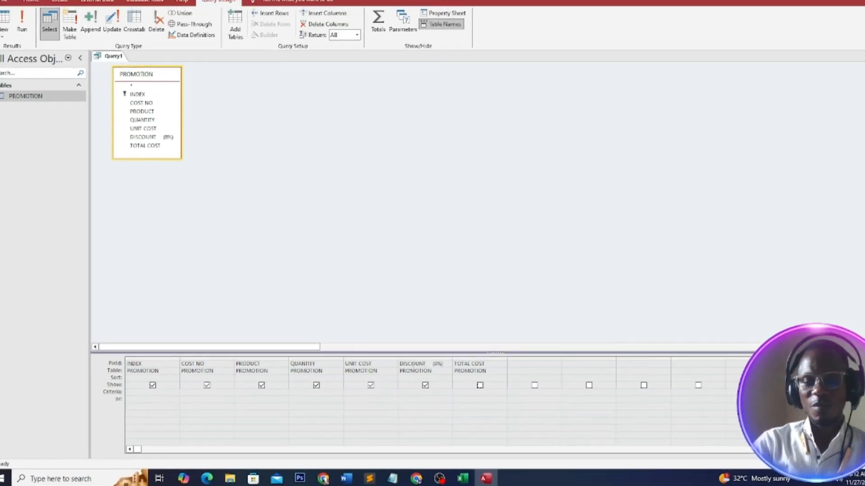
Define the DISCOUNT (8%) query field with the Expression Builder as [UNIT COST]*[QUANTITY]*8/100, keeping the field name before the colon
right_click(404, 369)
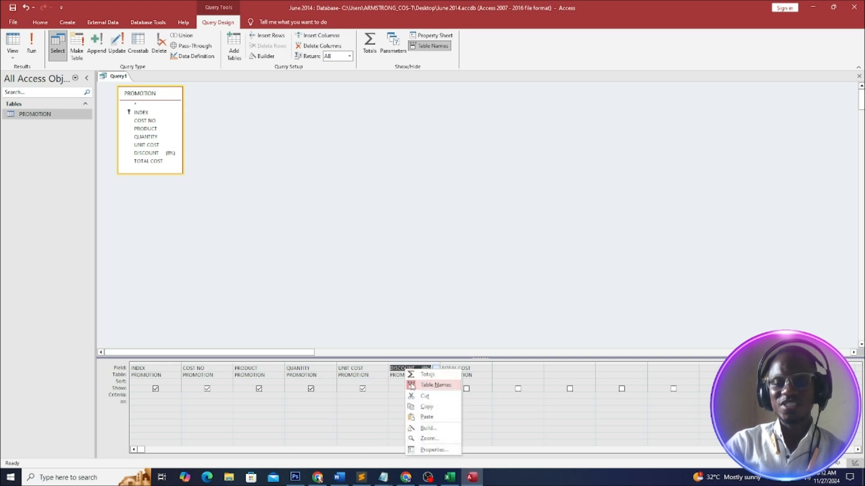
click(422, 439)
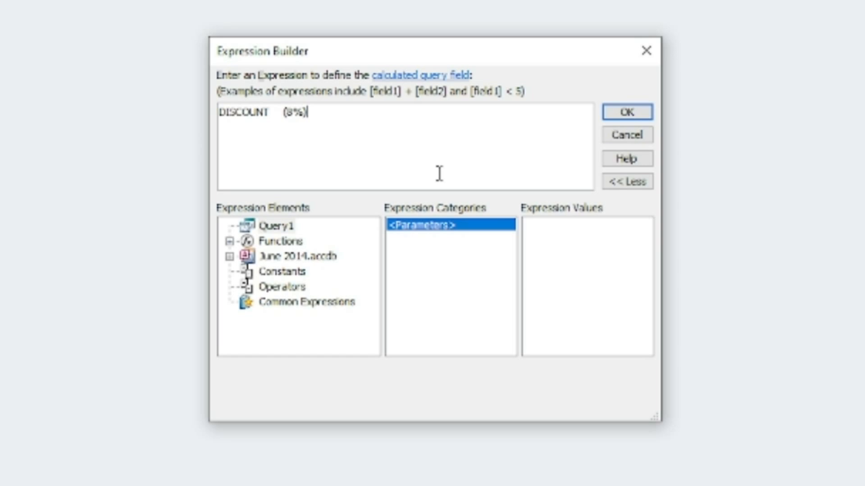
text(:)
text([)
text(U)
key(Escape)
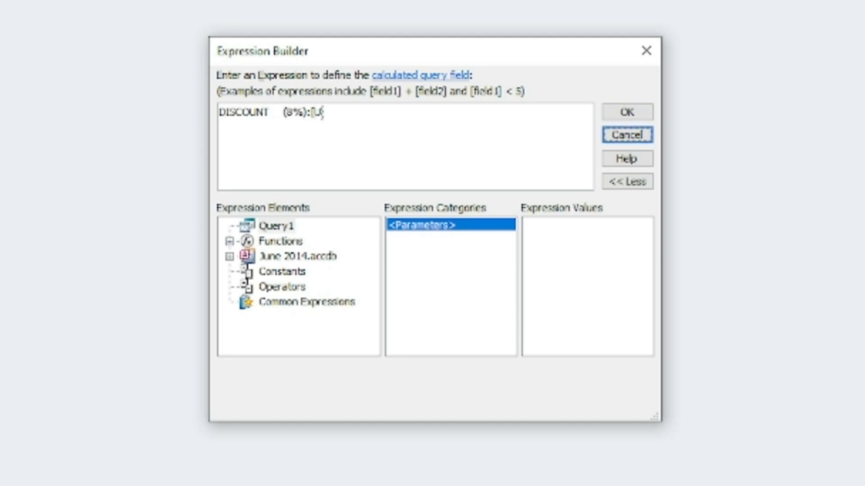
key(Tab)
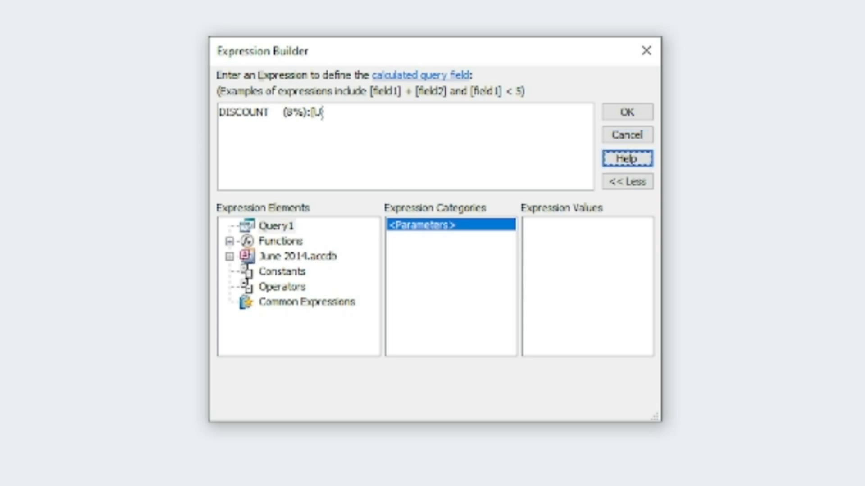
click(335, 110)
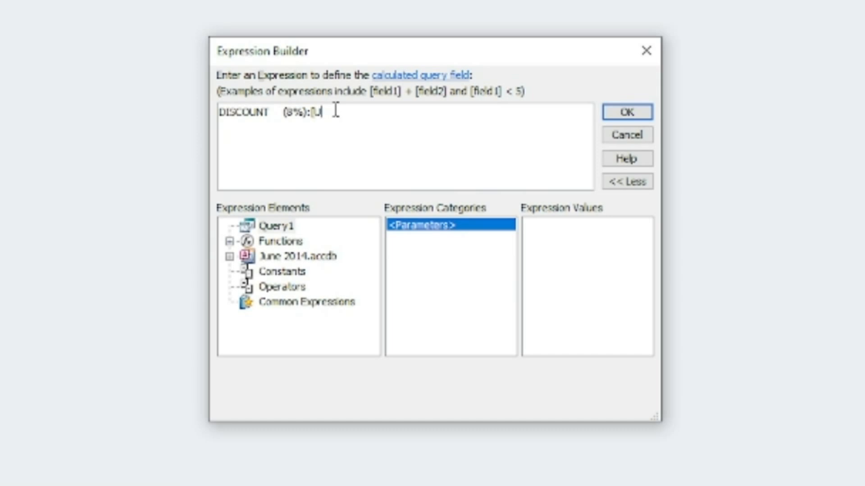
text(NIT COST]*[)
text(QU)
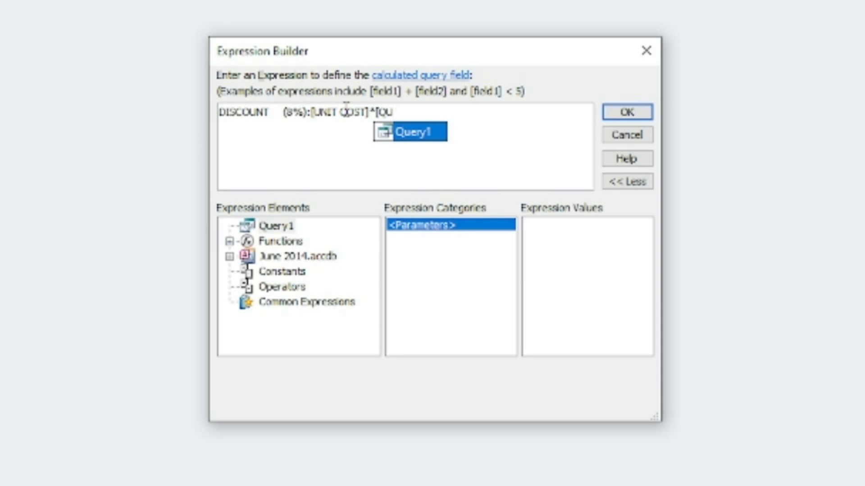
text(AN)
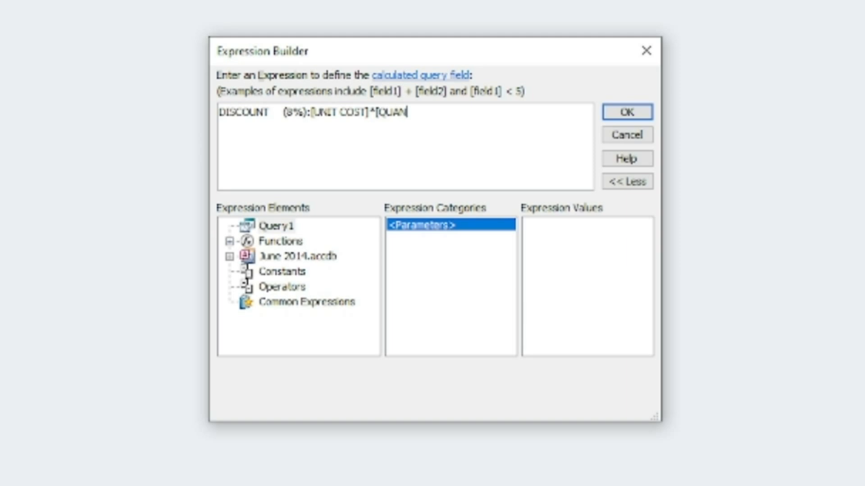
text(TITY])
text(*8/100)
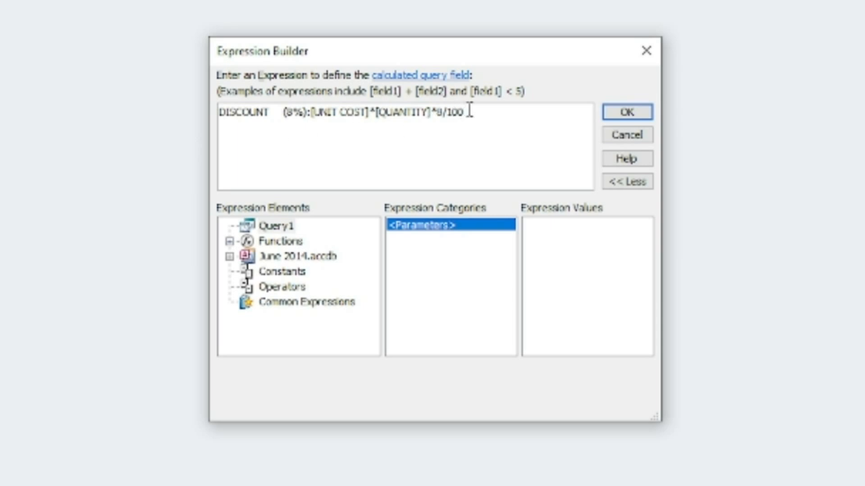
drag(467, 112, 441, 118)
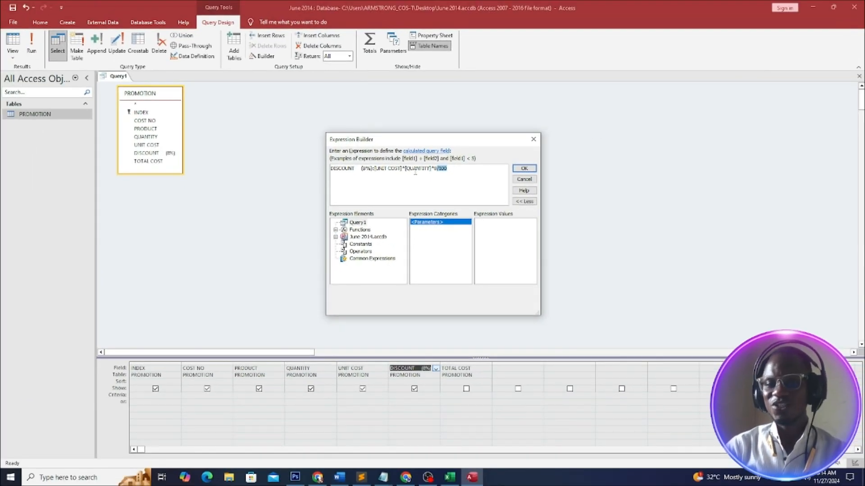
click(523, 168)
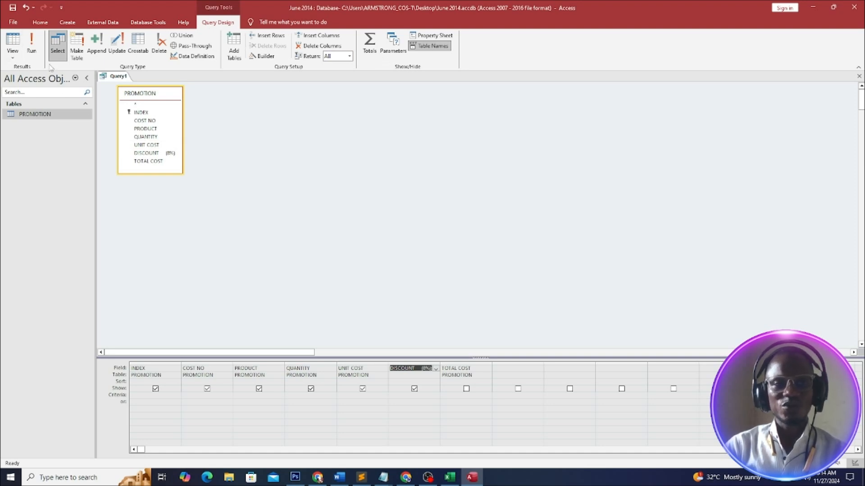
Run the query to examine the calculated DISCOUNT (8%) values, and return it to Design View
click(31, 45)
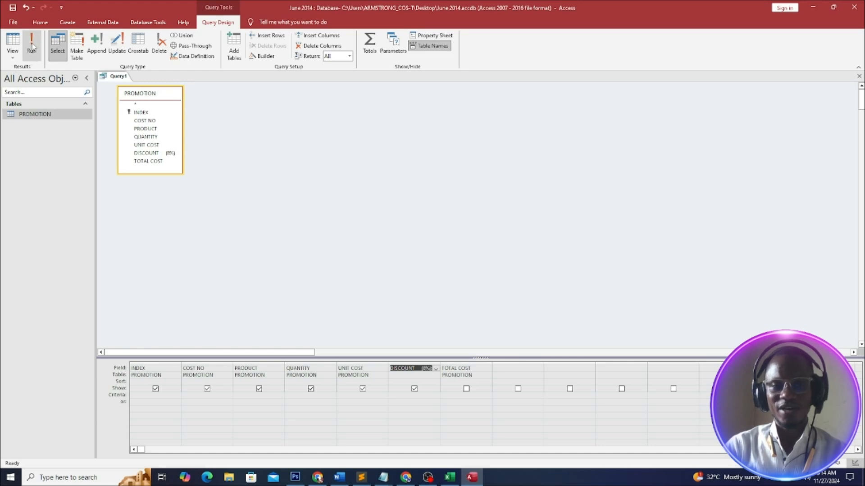
click(379, 96)
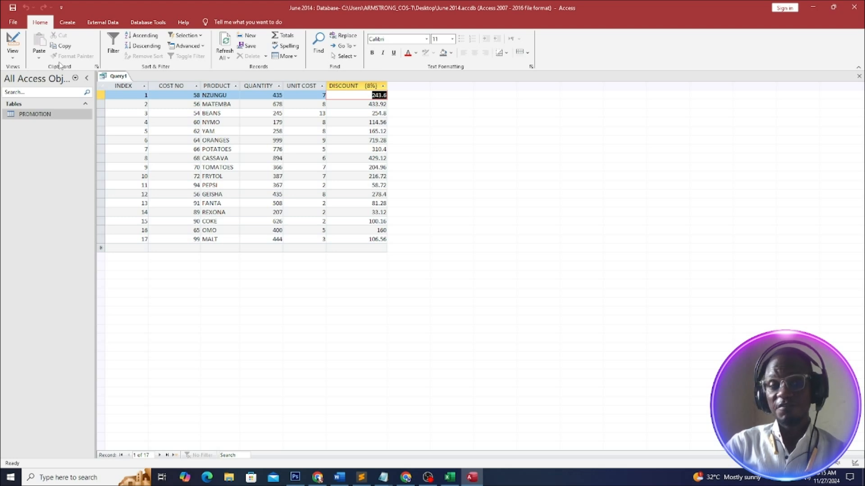
click(13, 59)
click(31, 109)
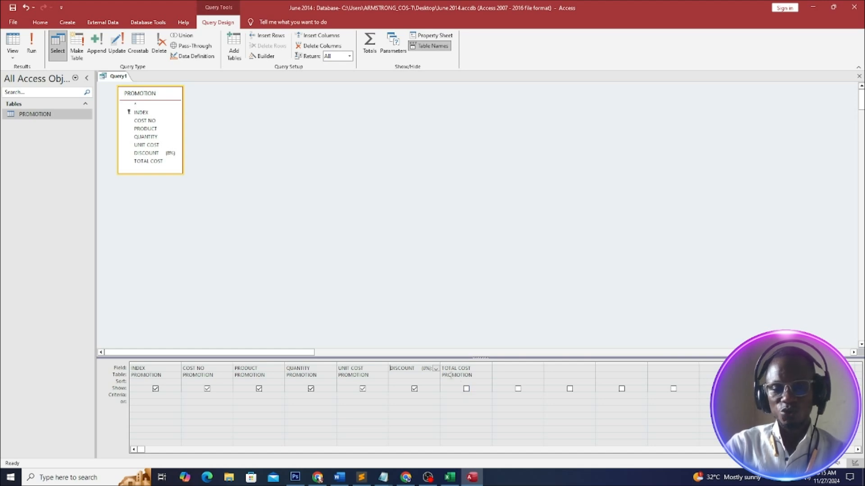
Turn on showing the TOTAL COST field and select the DISCOUNT (8%) name, including its spacing, in the design grid
click(466, 390)
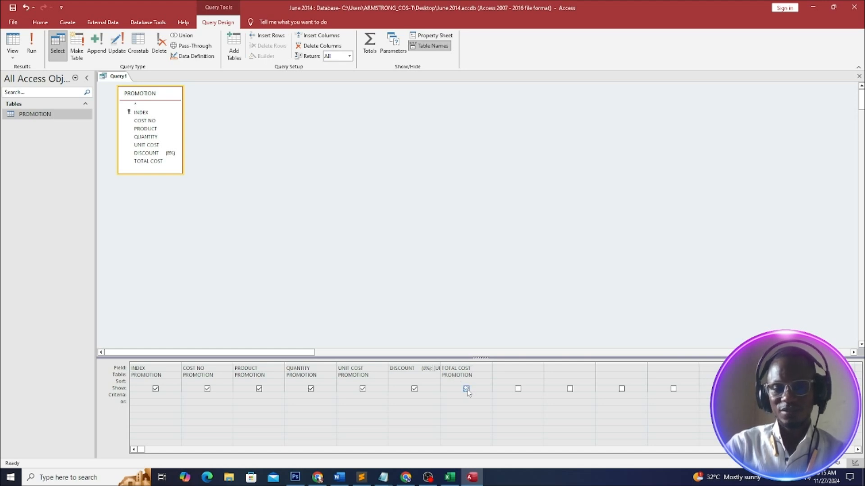
click(416, 368)
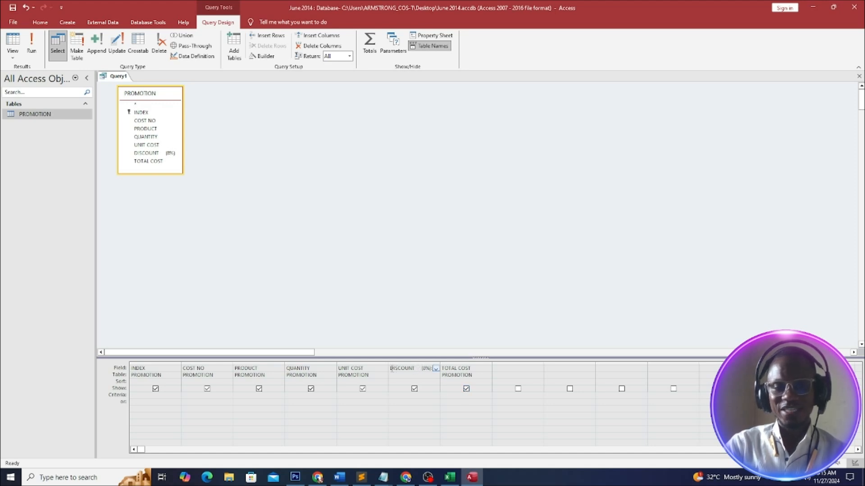
mouse_move(390, 368)
mouse_down()
mouse_move(449, 368)
mouse_move(369, 371)
mouse_move(380, 365)
mouse_up()
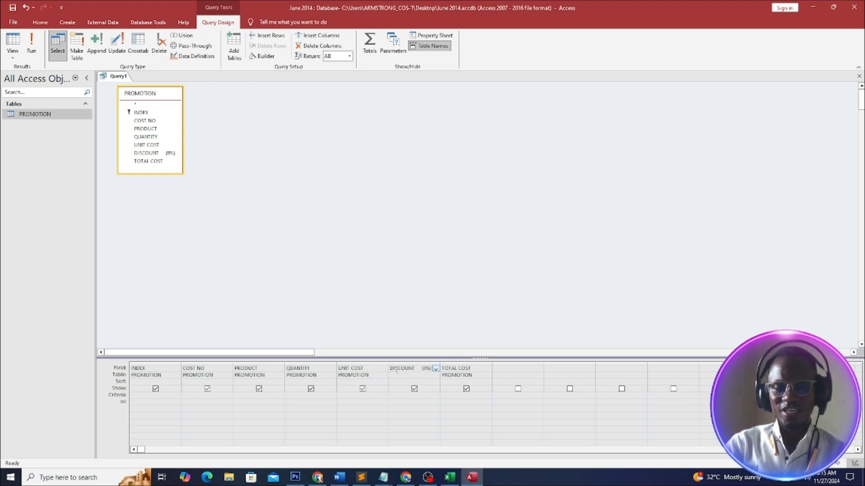
drag(389, 368, 431, 368)
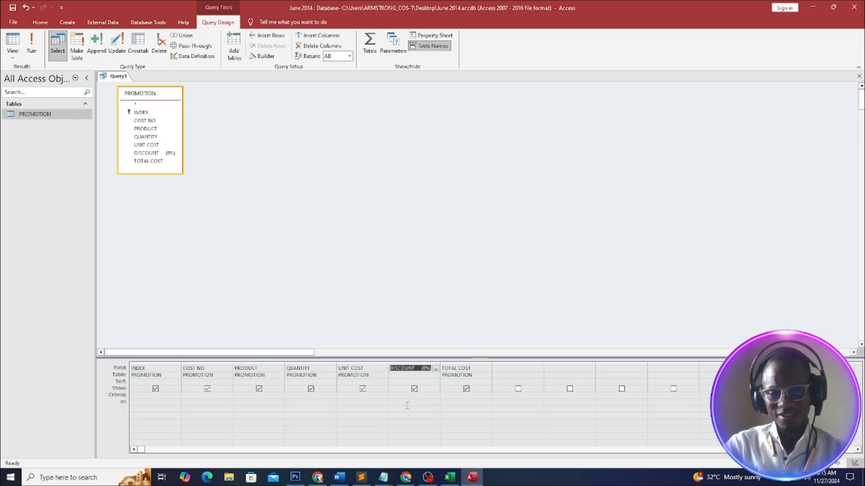
Open the TOTAL COST field in the Expression Builder and enter TOTAL COST:[UNIT COST]*[QUANTITY], correcting the spelling of QUANTITY
click(475, 368)
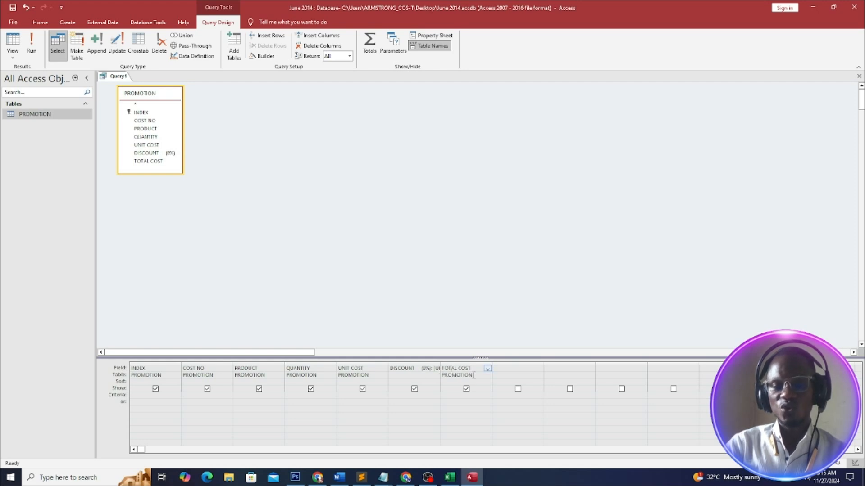
right_click(454, 370)
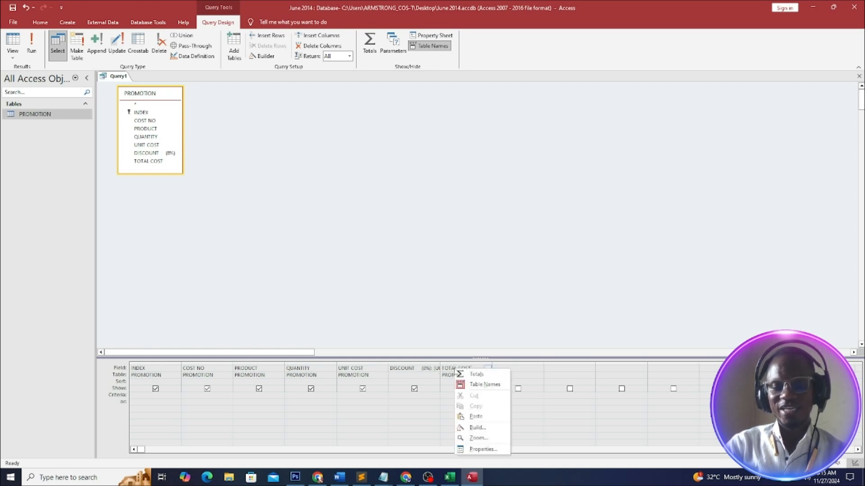
click(477, 427)
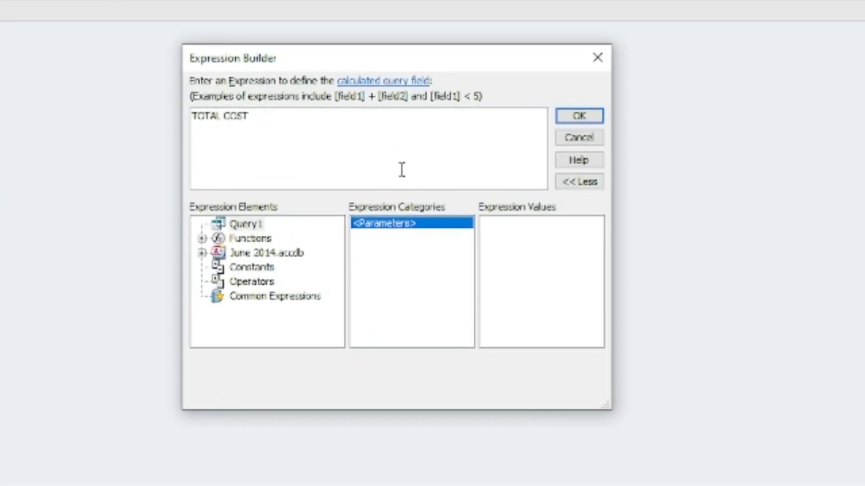
text(:)
text([)
text(UN)
text(IT)
text( COST)
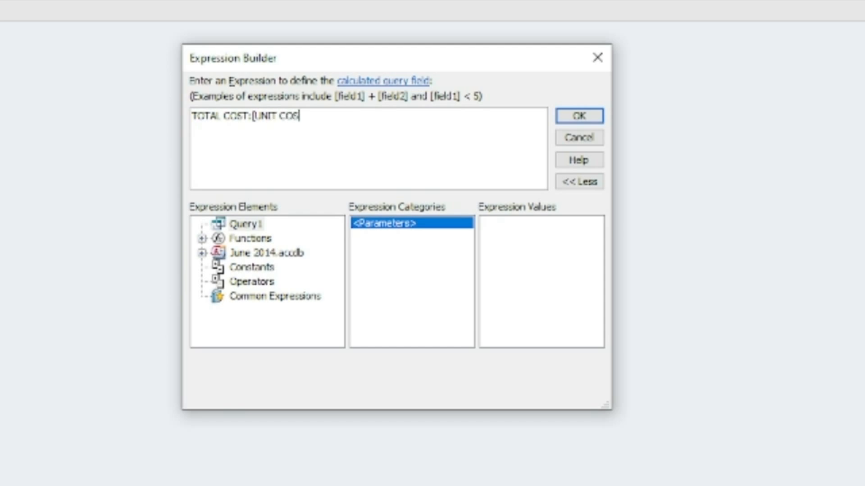
text(]*[QU)
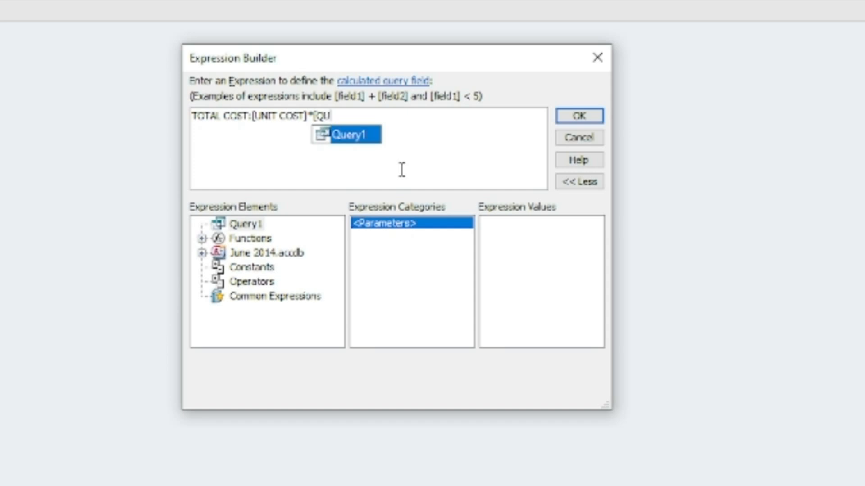
text(AN)
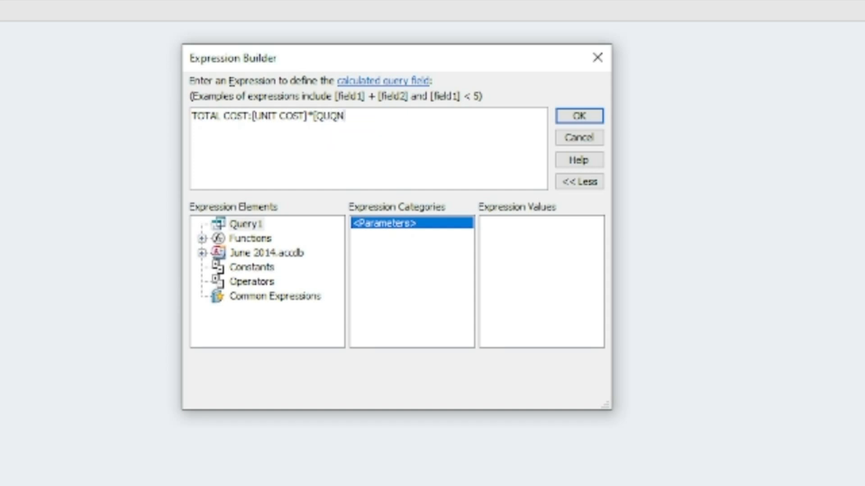
text(TINY])
click(338, 116)
key(BackSpace)
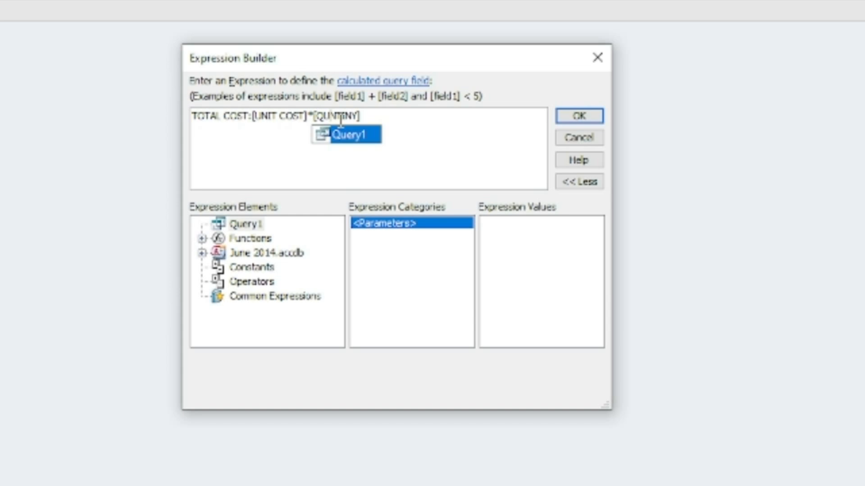
text(A)
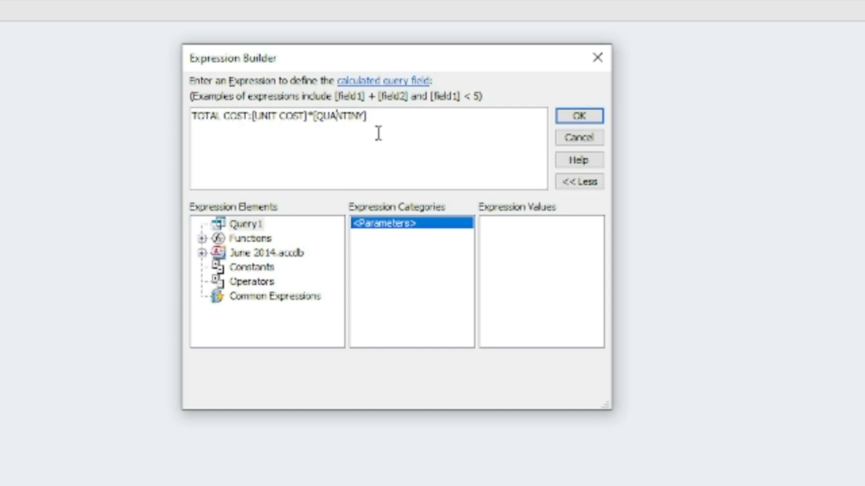
click(357, 116)
key(BackSpace)
text(T)
Complete the TOTAL COST expression by subtracting [DISCOUNT (8%)], keeping the field name's original spacing, and run the query
click(450, 113)
text(-[DISCOUNT (8%)])
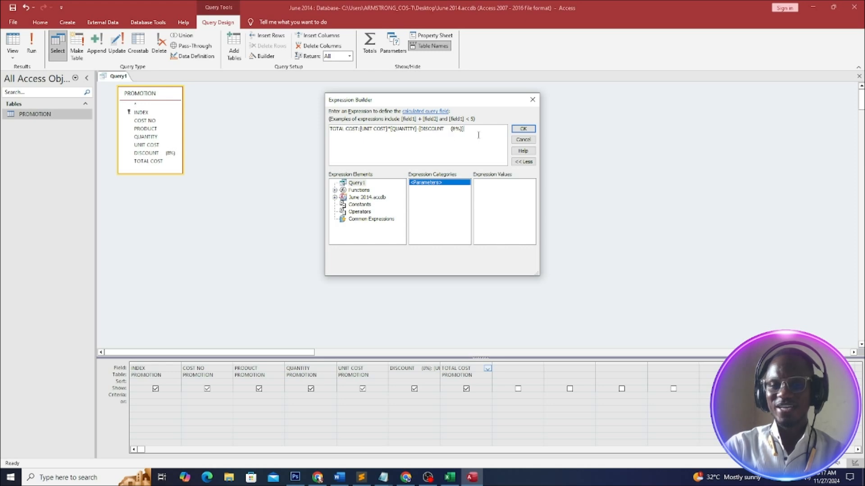
click(523, 129)
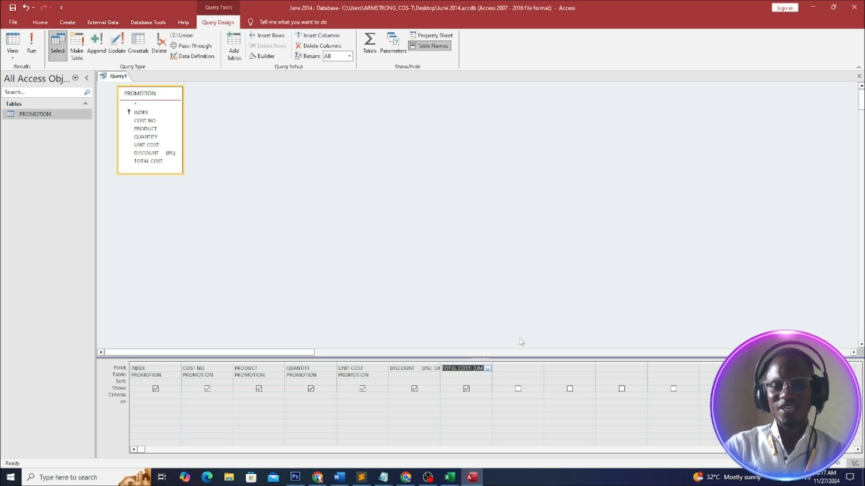
click(31, 45)
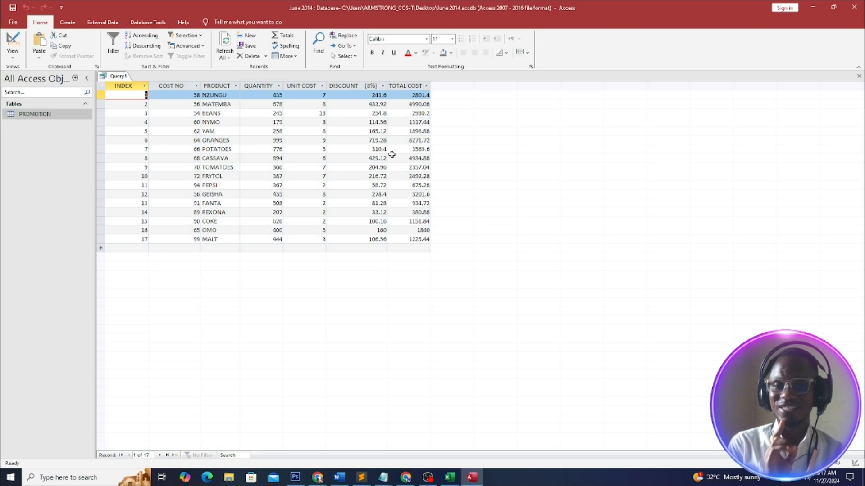
Find and open the Windows Calculator, and place it beside the query results
key(super)
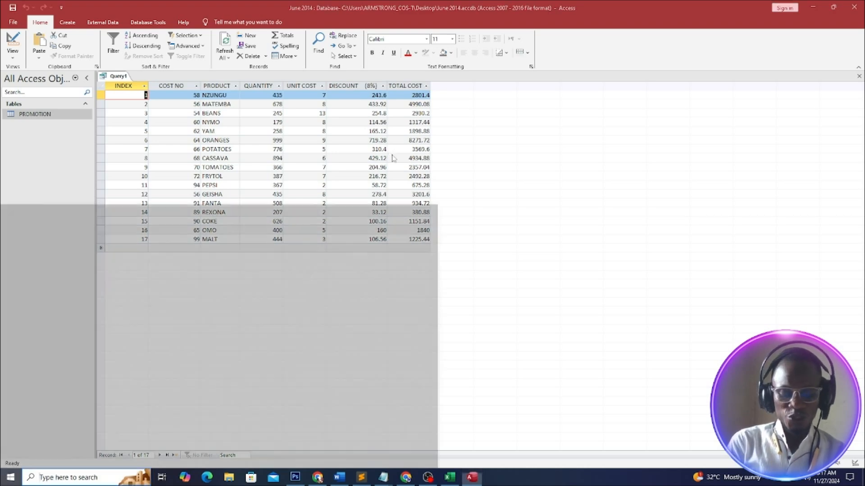
text(CO)
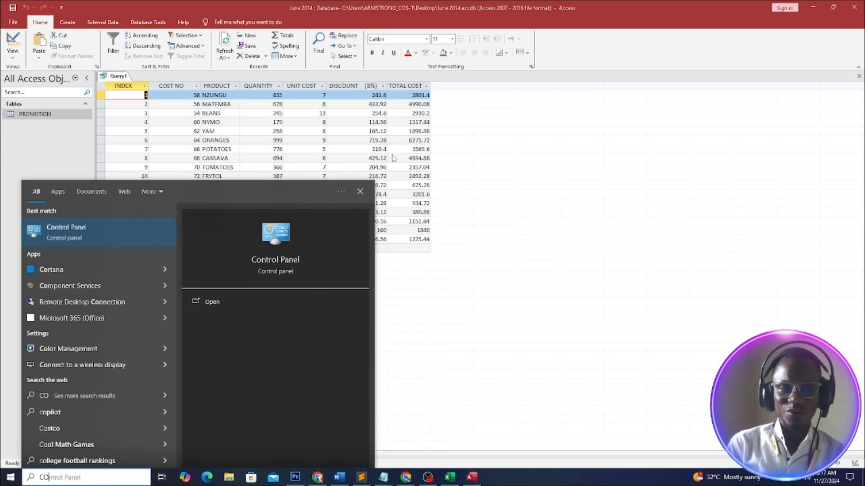
key(BackSpace)
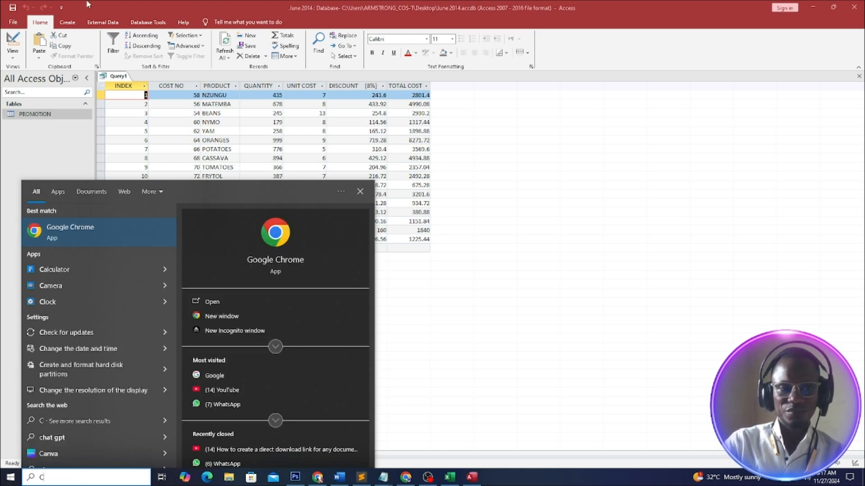
click(61, 268)
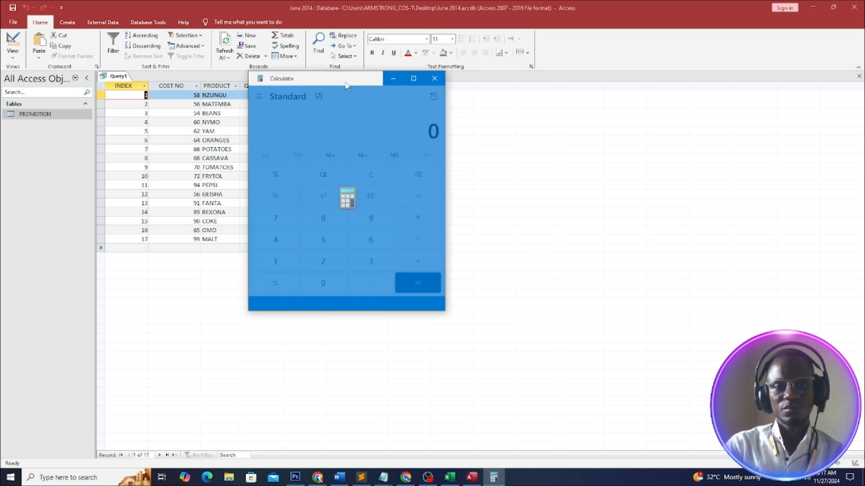
drag(341, 83, 575, 102)
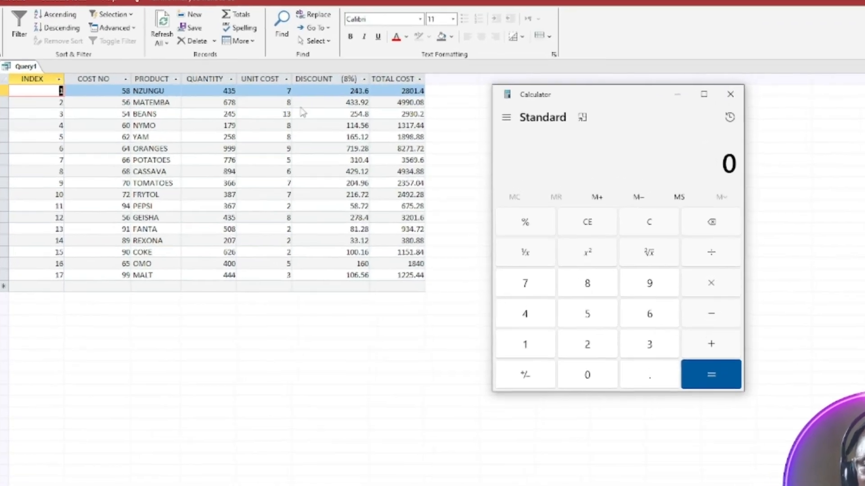
click(547, 321)
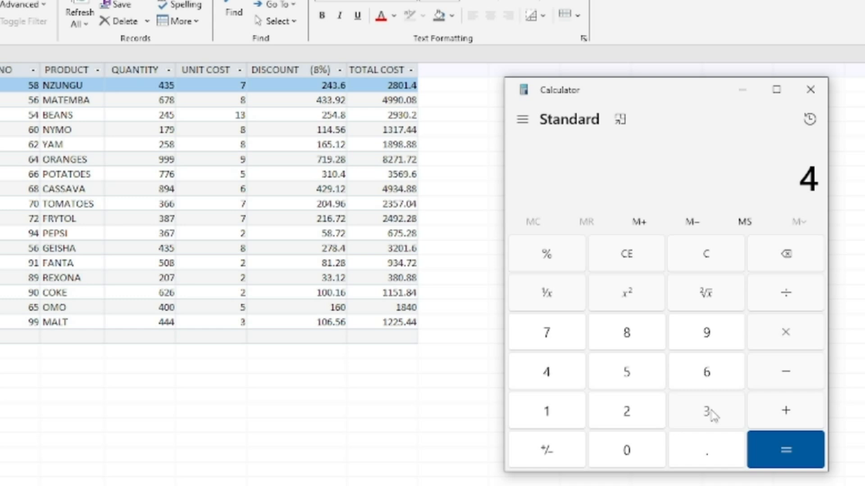
click(712, 415)
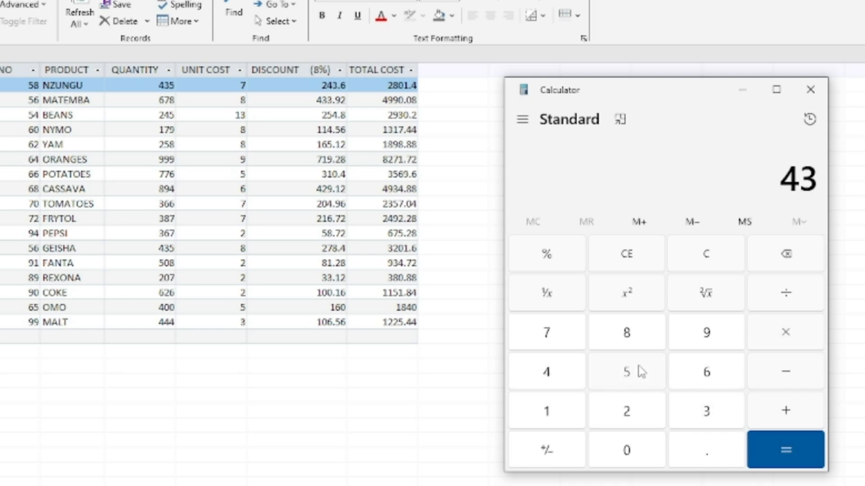
click(638, 371)
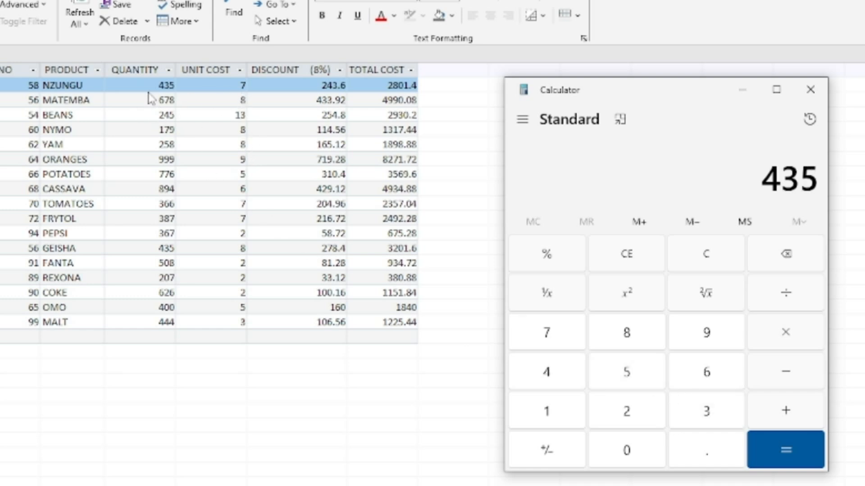
click(787, 332)
click(687, 257)
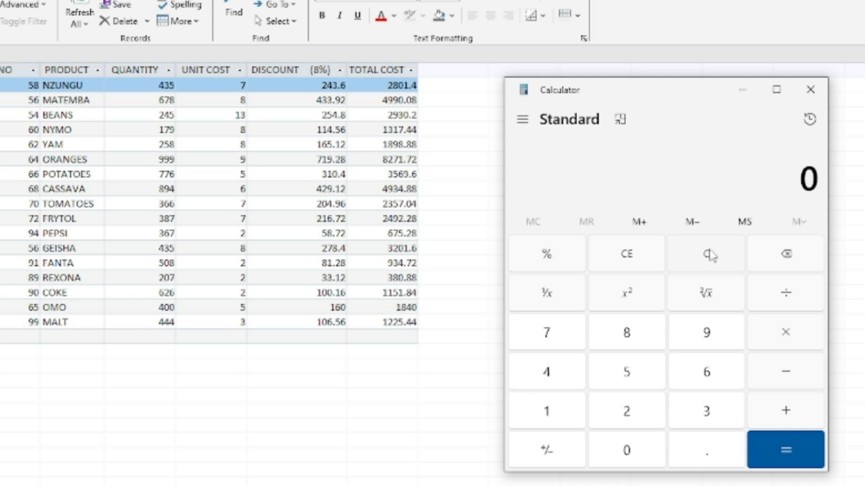
Multiply NZUNGU's unit cost of 7 by its quantity of 435 in the calculator
click(548, 338)
click(798, 342)
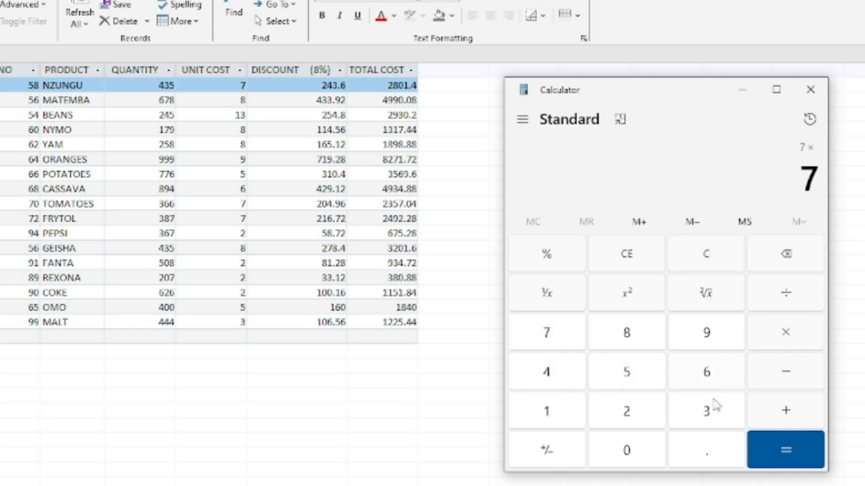
click(551, 375)
click(707, 411)
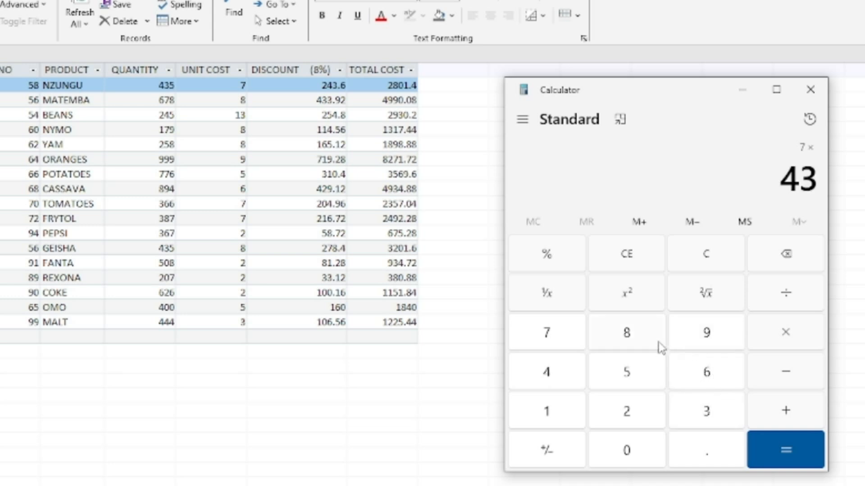
click(629, 372)
click(773, 444)
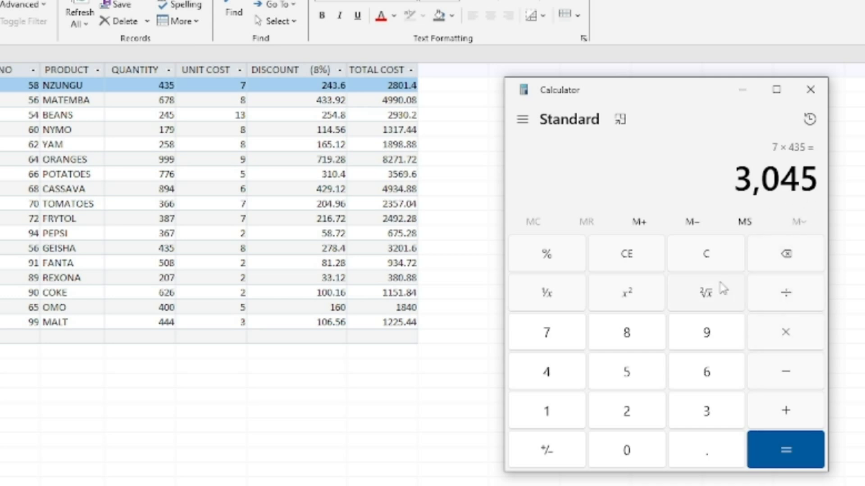
Subtract NZUNGU's discount of 243.6 from the calculated product to check its TOTAL COST
click(787, 377)
click(629, 412)
click(560, 380)
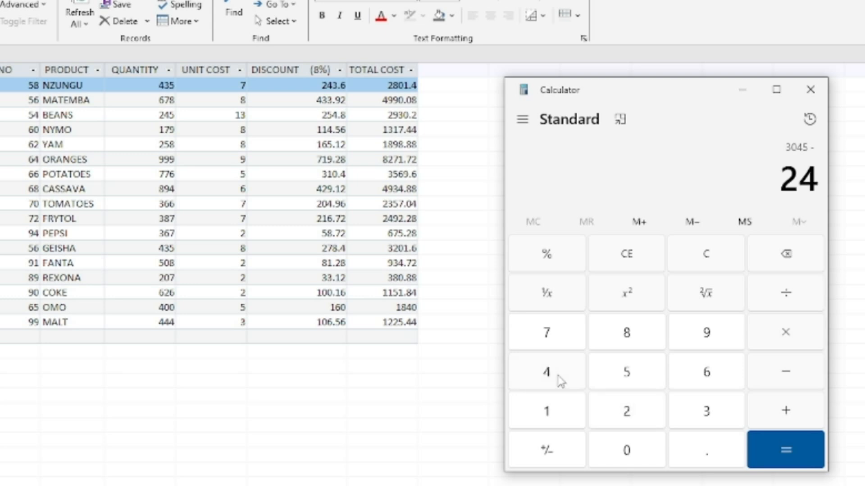
click(711, 415)
click(708, 451)
click(708, 373)
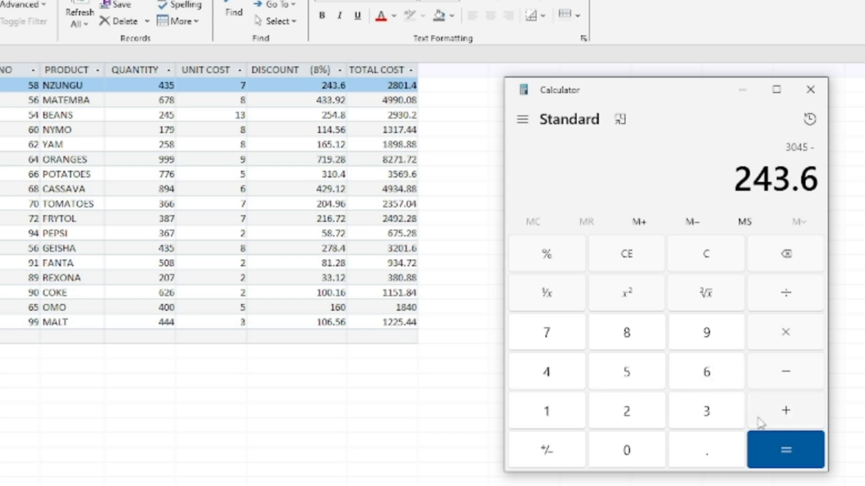
click(780, 448)
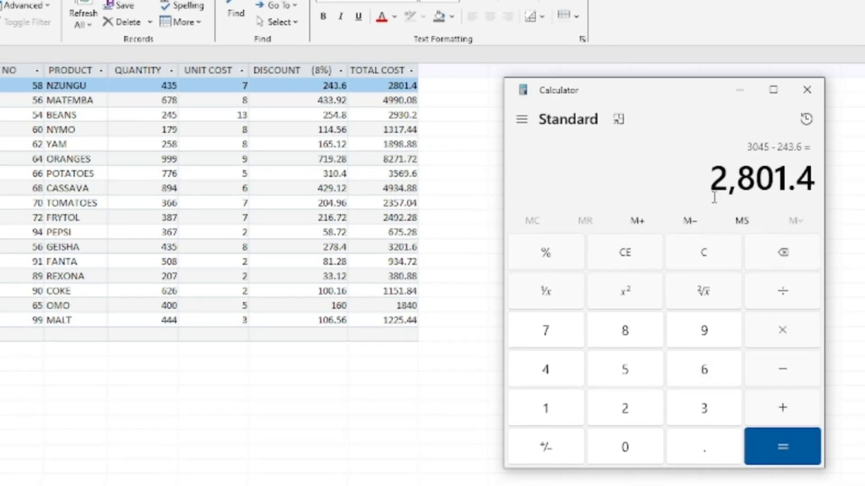